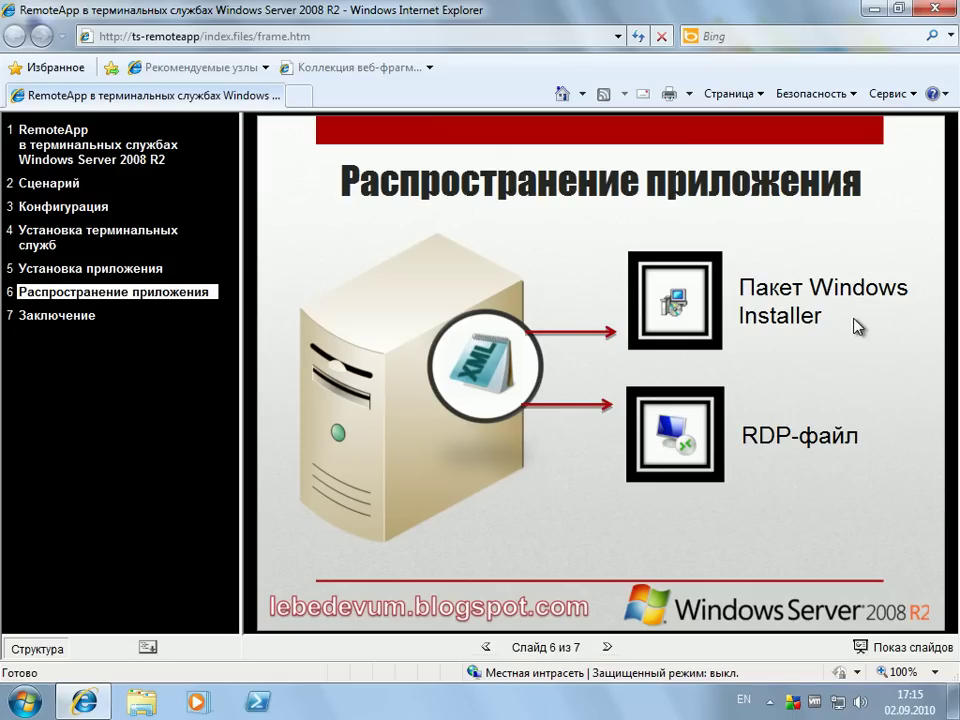
left_click_drag(739, 280, 836, 321)
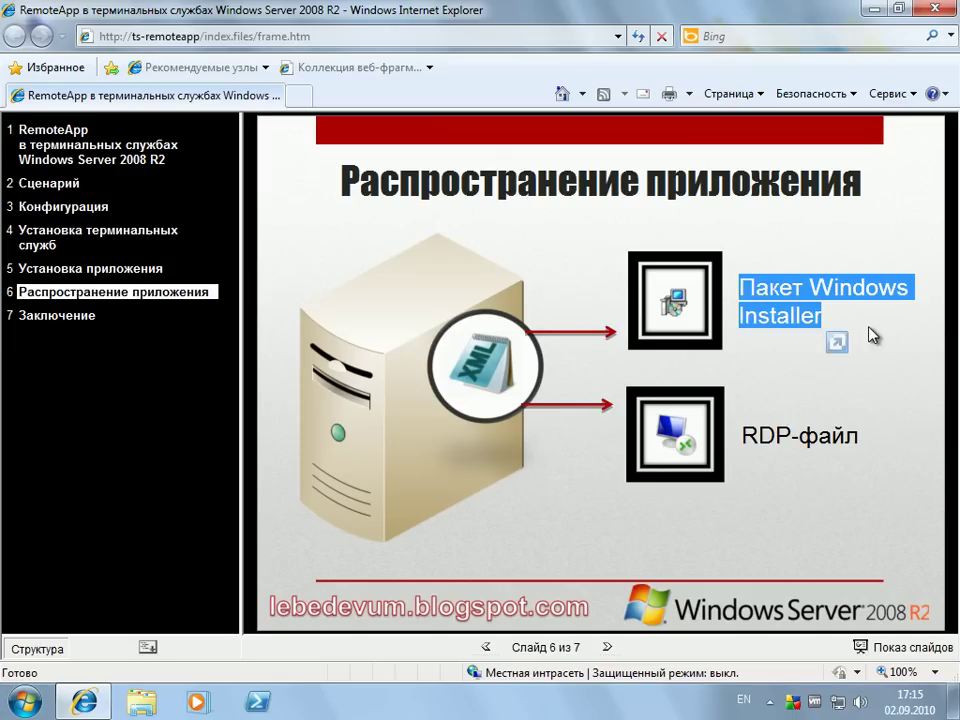
left_click(867, 338)
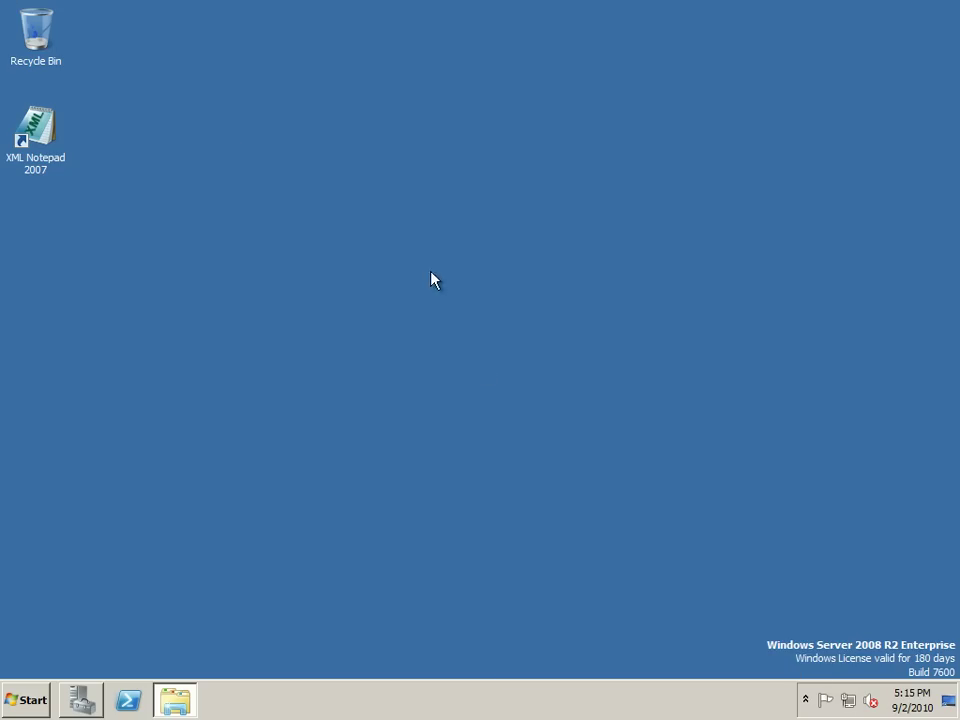
- Switch to Server Manager and add the XML Notepad 2007 desktop shortcut's program to the RemoteApp Programs list in RemoteApp Manager
left_click(84, 697)
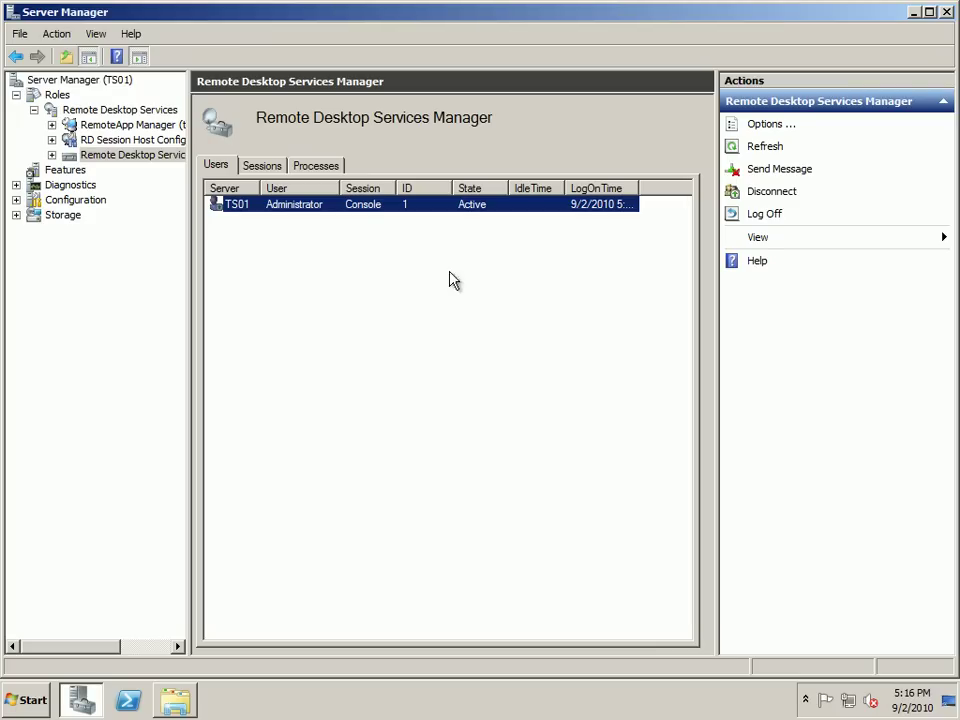
left_click(116, 130)
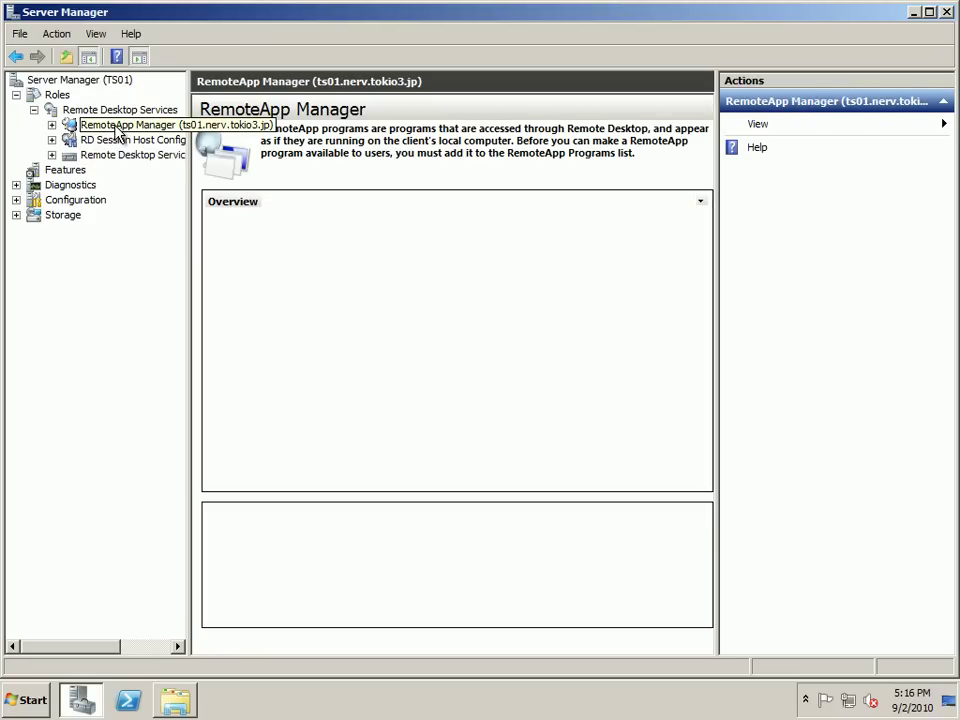
right_click(460, 583)
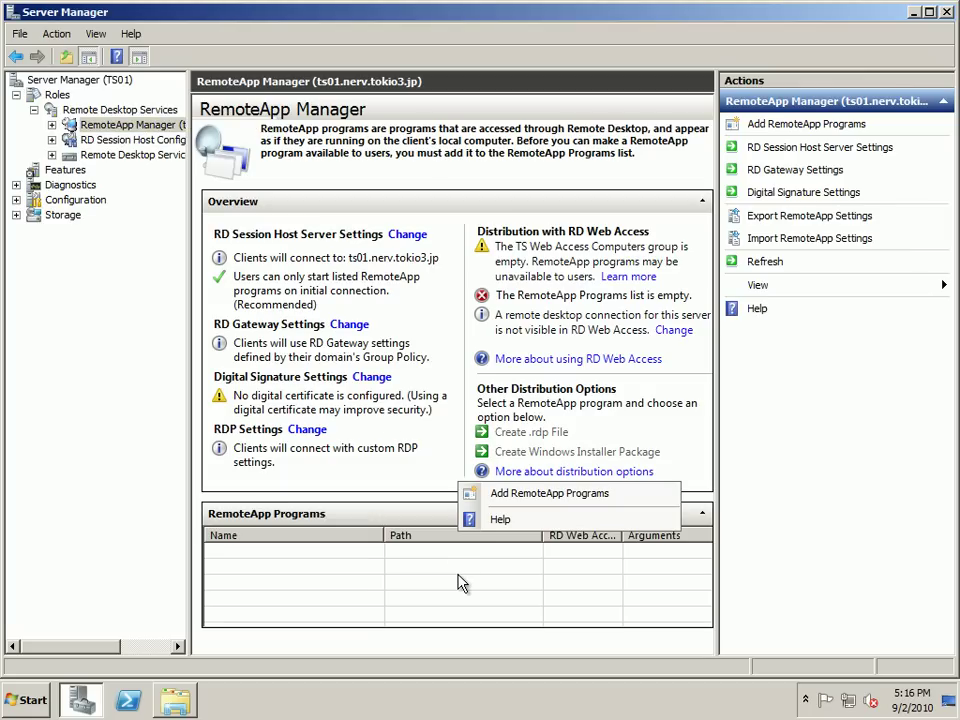
left_click(527, 497)
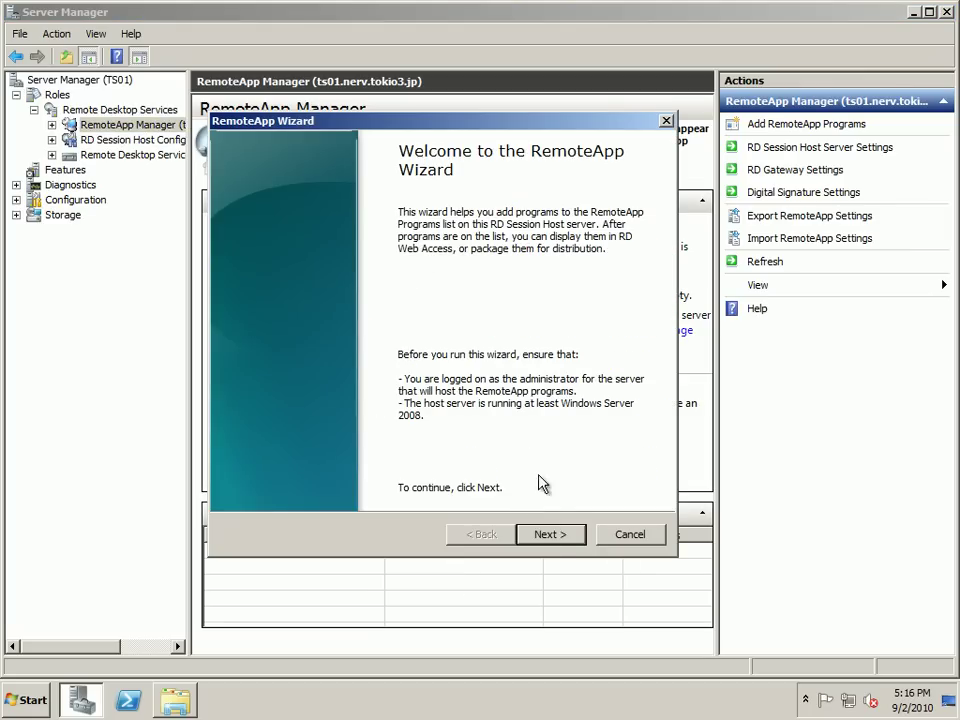
left_click(552, 535)
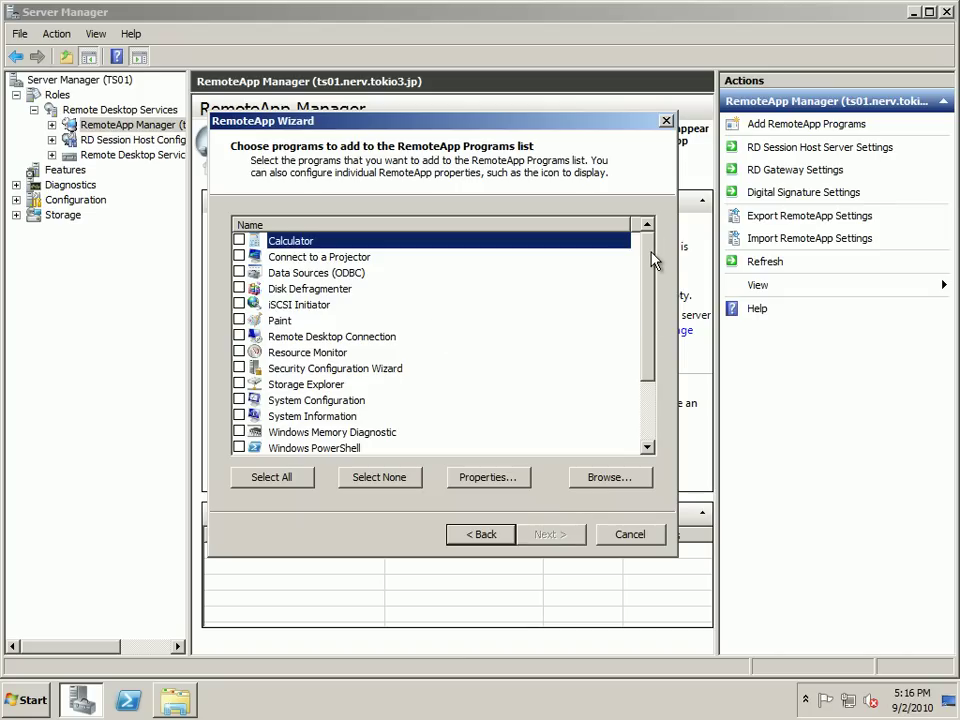
left_click_drag(654, 268, 648, 353)
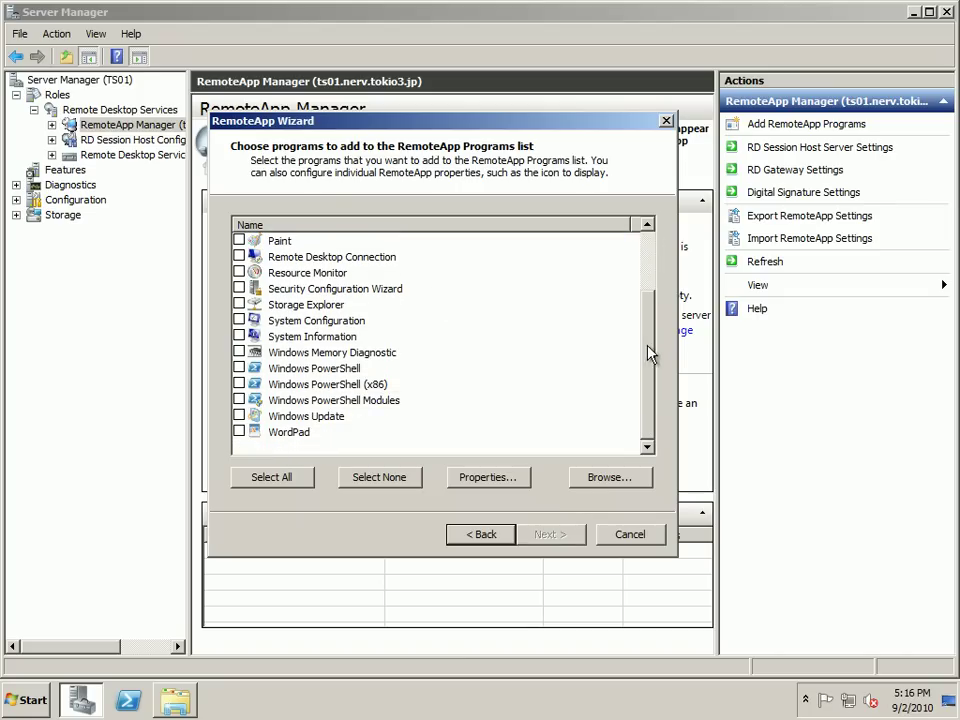
left_click(610, 478)
left_click(280, 251)
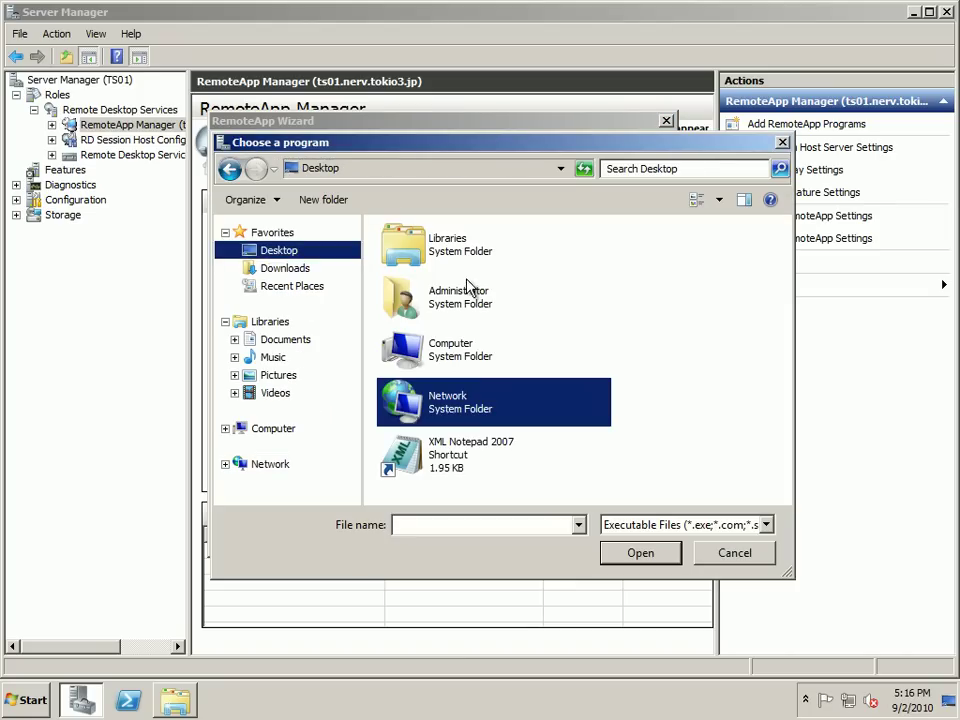
double_click(442, 452)
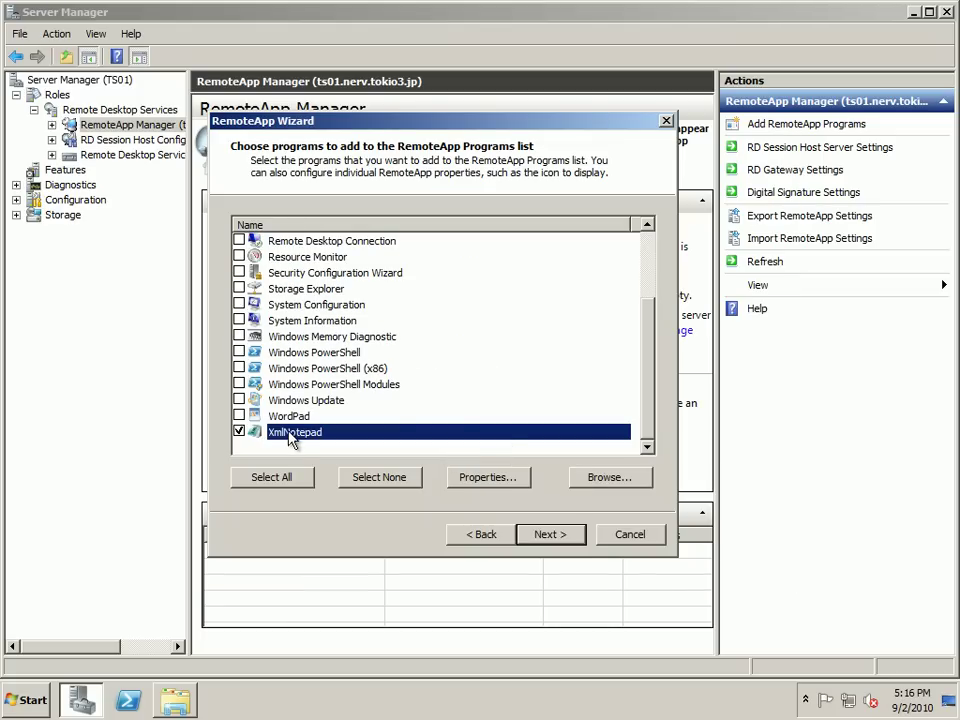
left_click(552, 537)
left_click(556, 535)
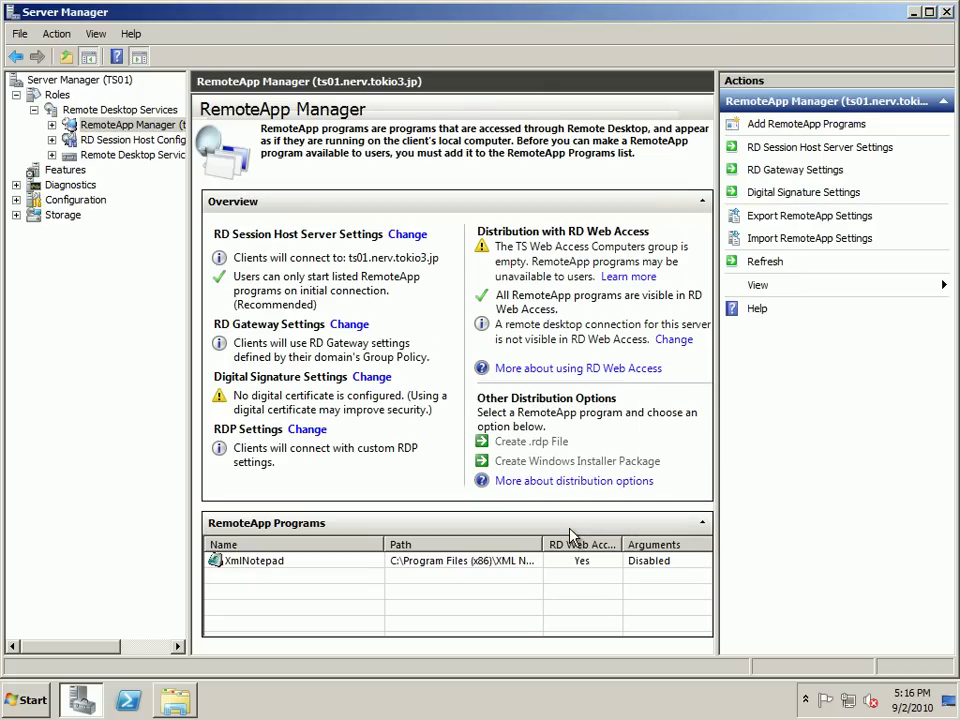
- Start creating an .rdp file for the XmlNotepad RemoteApp program, with C:\ts\deploy as the package save location
left_click(278, 561)
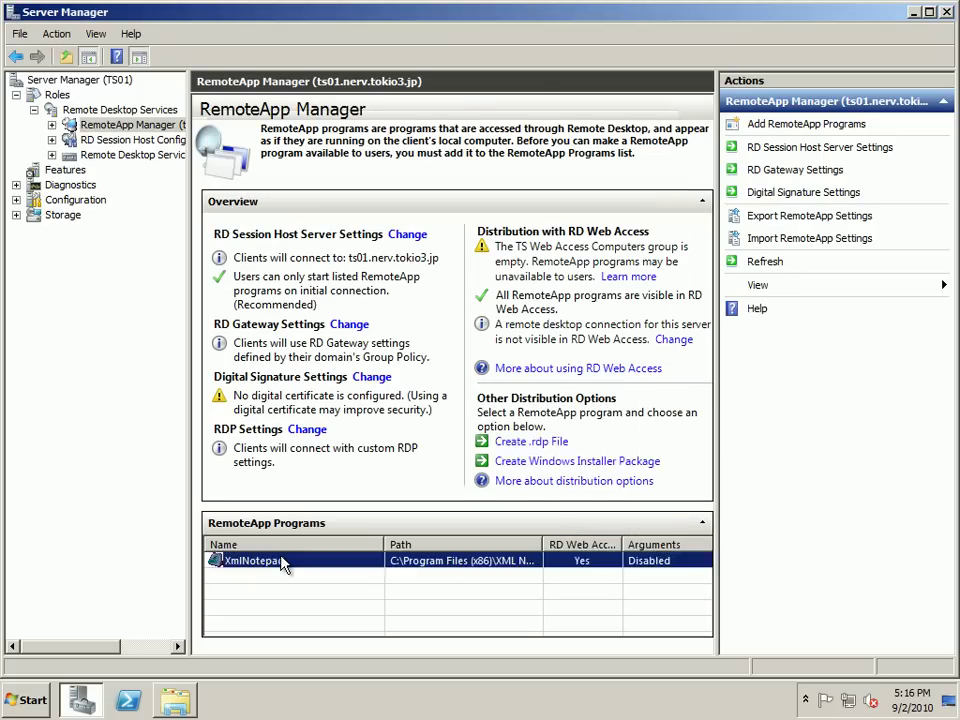
right_click(576, 567)
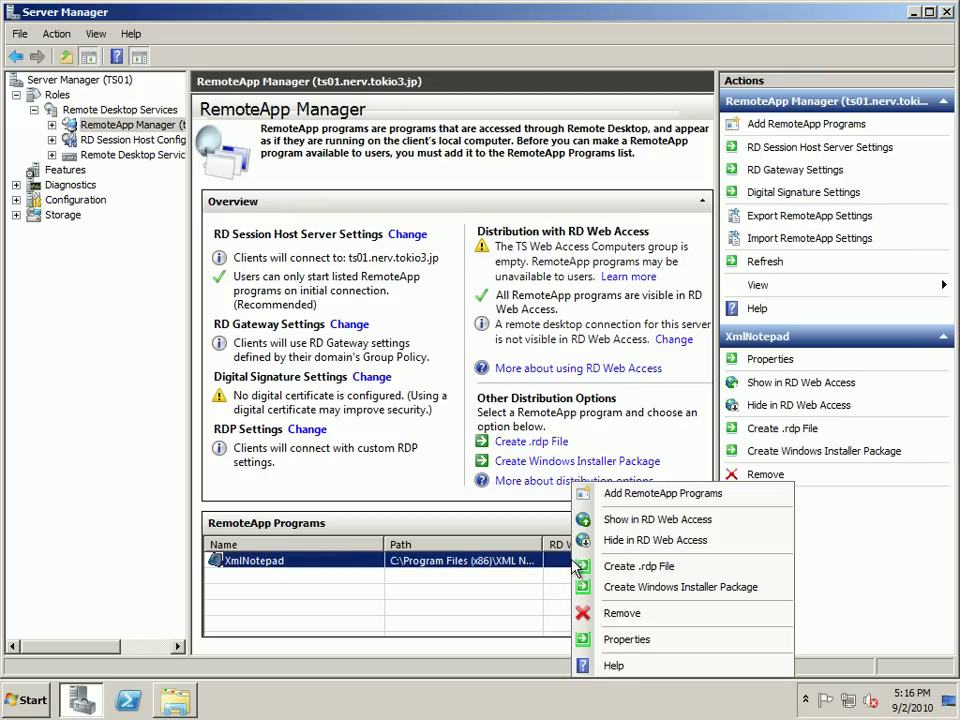
left_click(655, 570)
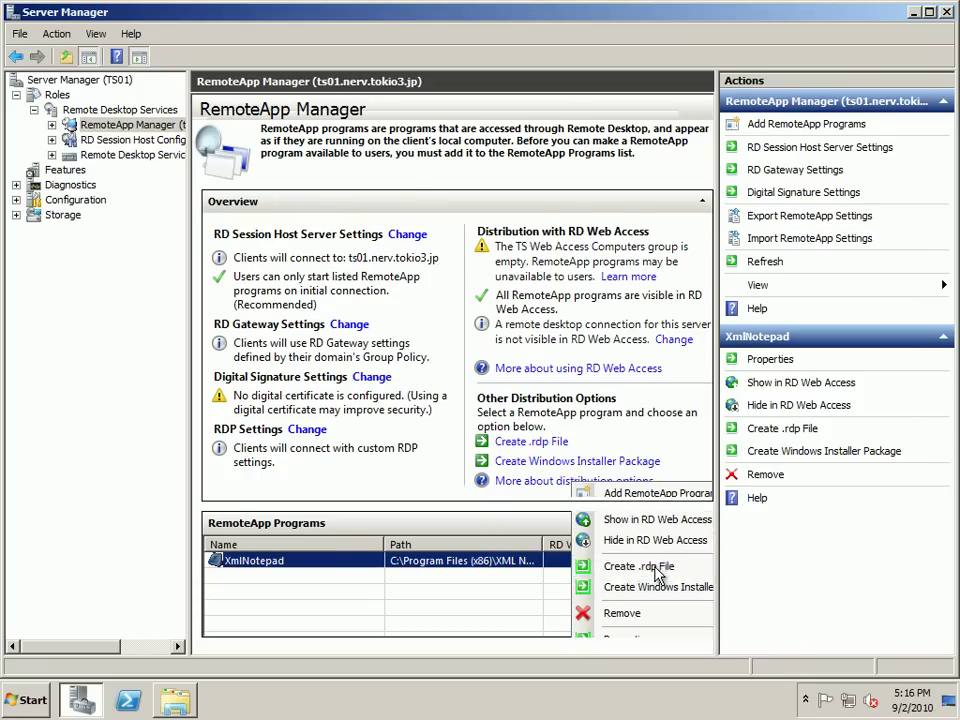
left_click(562, 534)
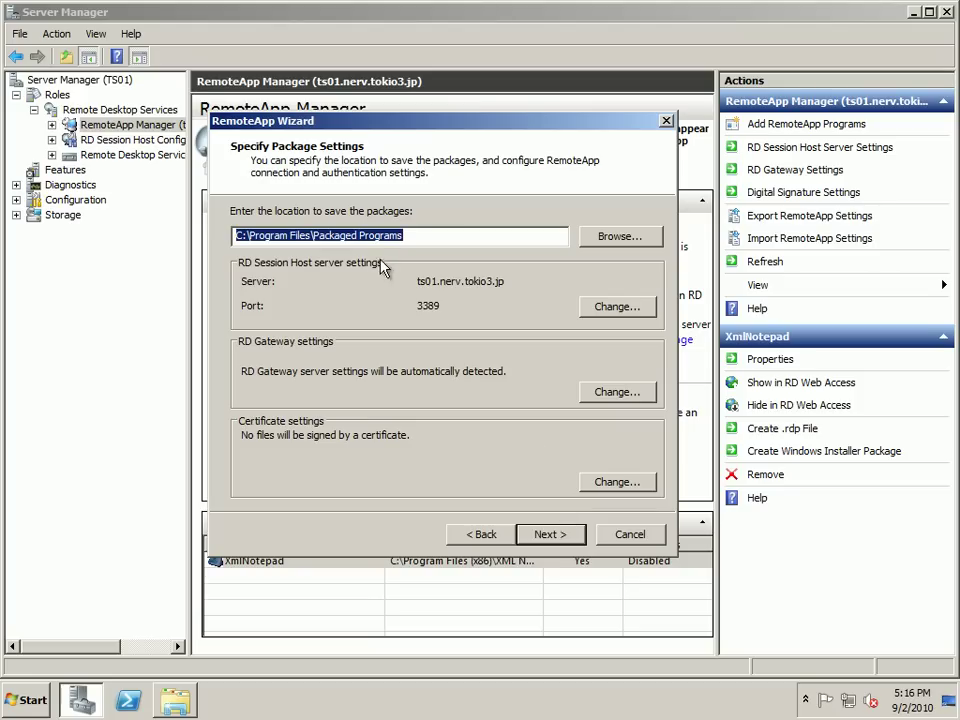
left_click(620, 238)
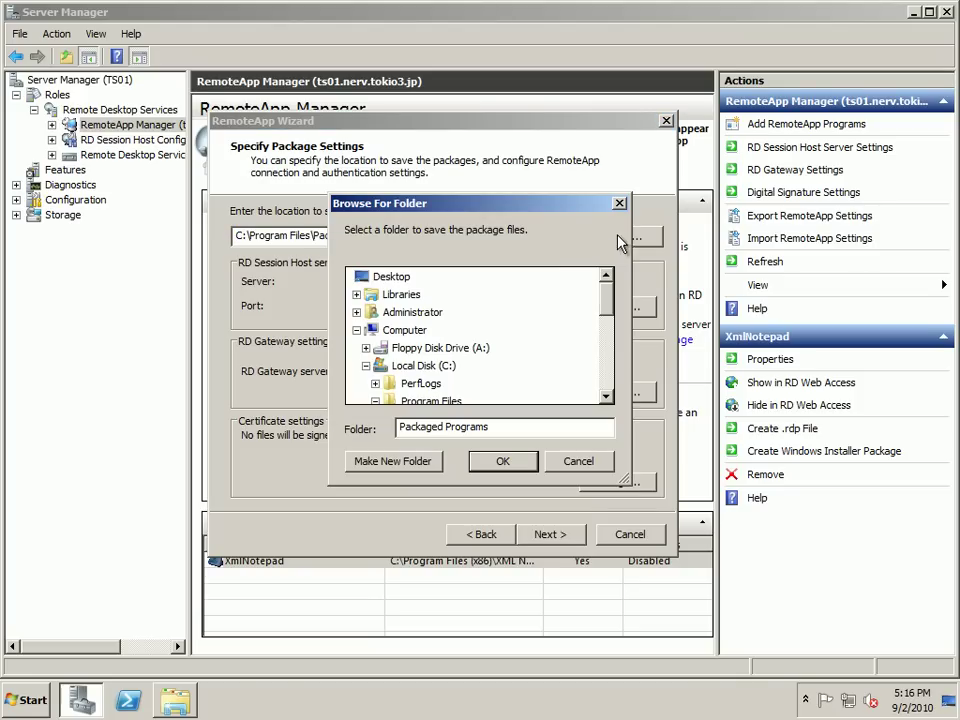
left_click(366, 366)
left_click(366, 367)
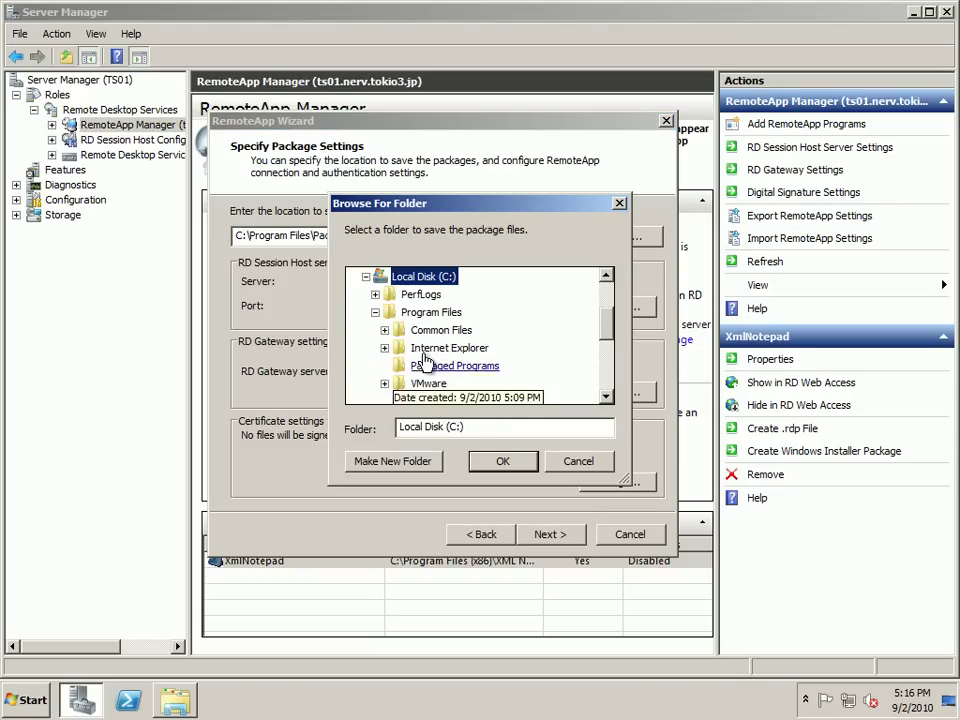
left_click(375, 312)
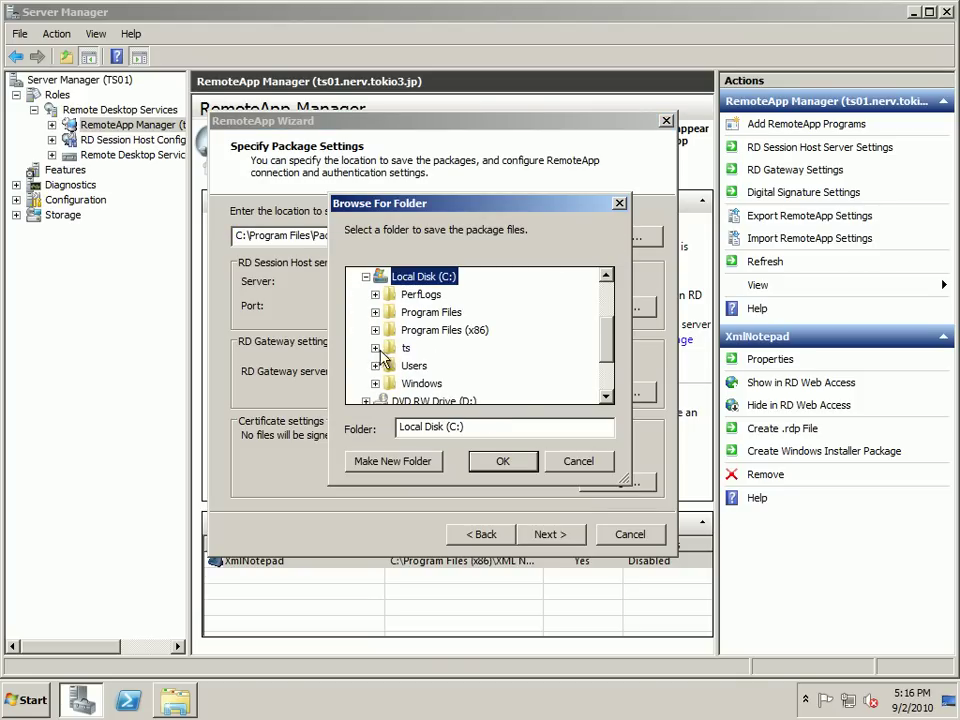
left_click(375, 347)
left_click(424, 366)
left_click(503, 461)
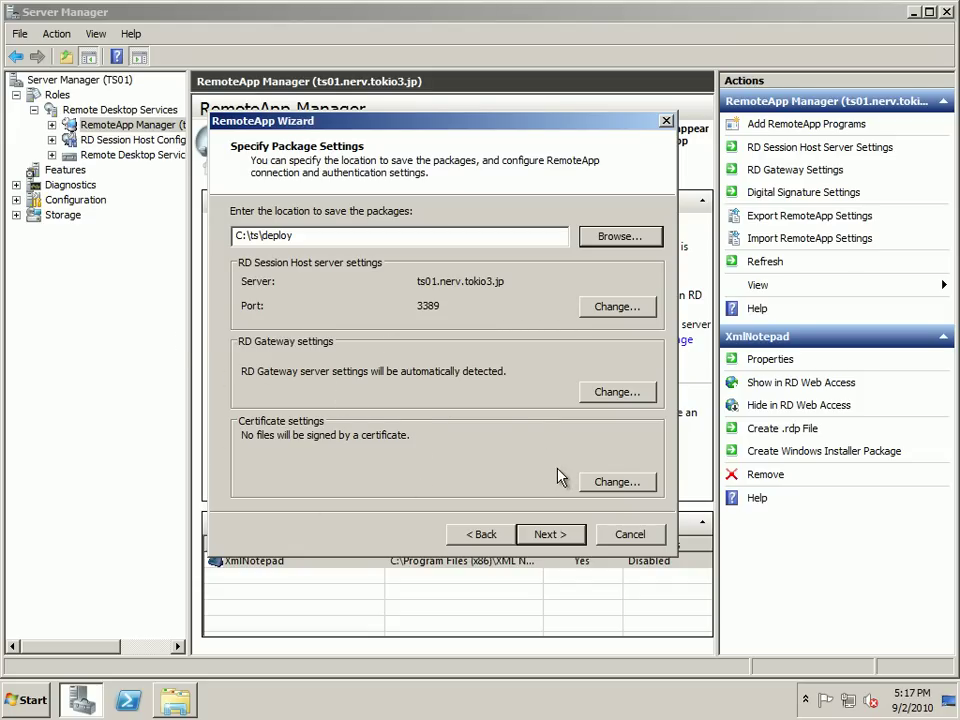
- Finish generating the .rdp file, inspect it in the deploy folder, and minimize that folder window
left_click(563, 535)
left_click(556, 536)
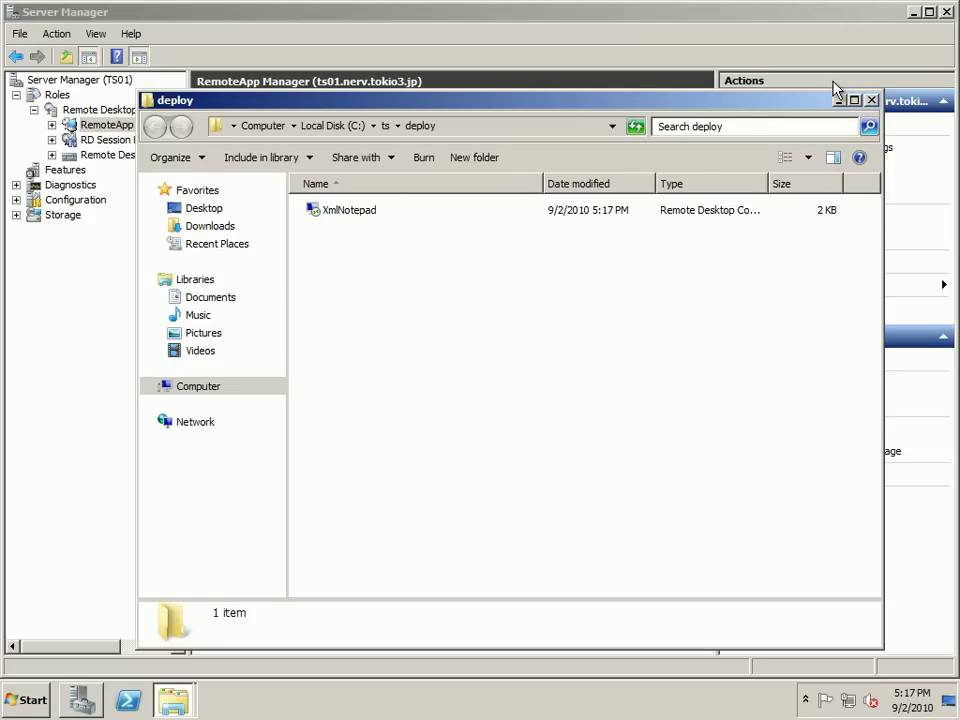
left_click(349, 212)
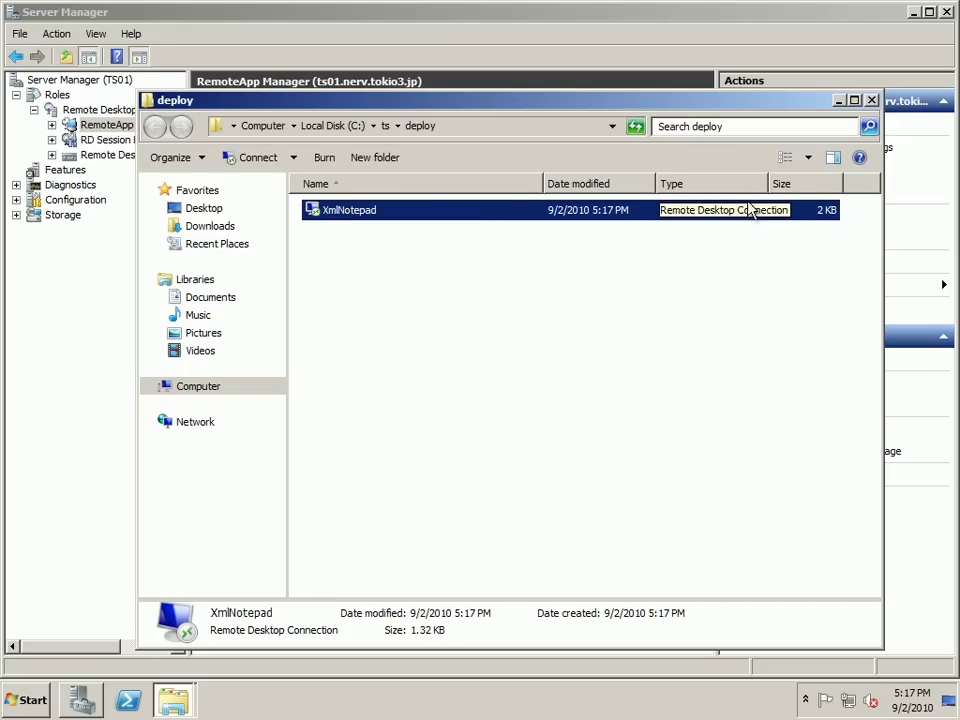
left_click(841, 101)
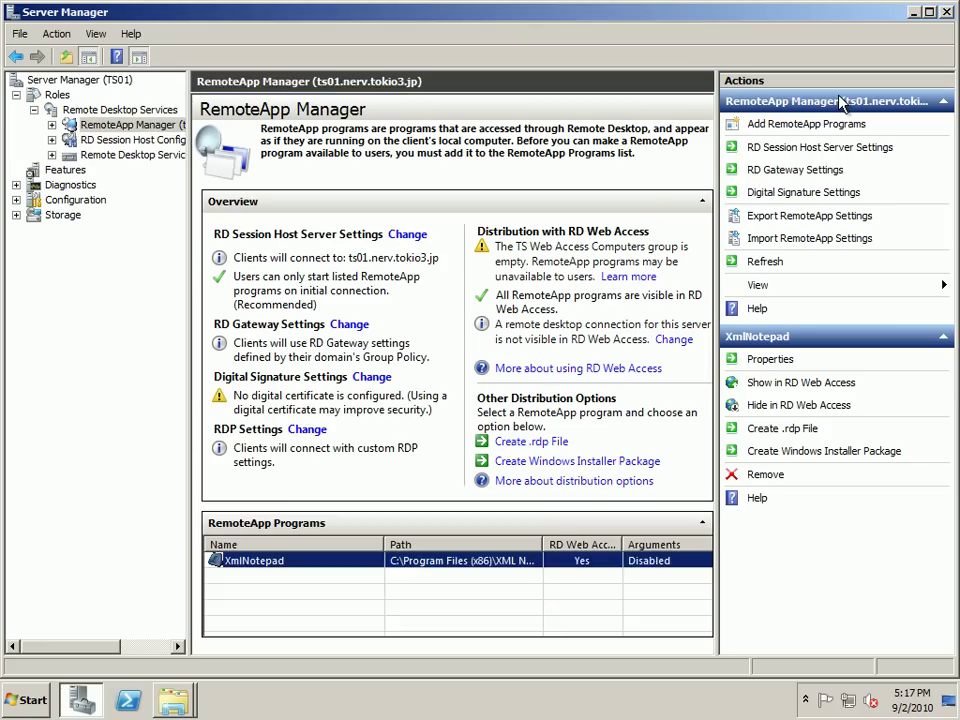
- Start creating a Windows Installer package for XmlNotepad, with C:\ts\deploy as the package save location
right_click(291, 563)
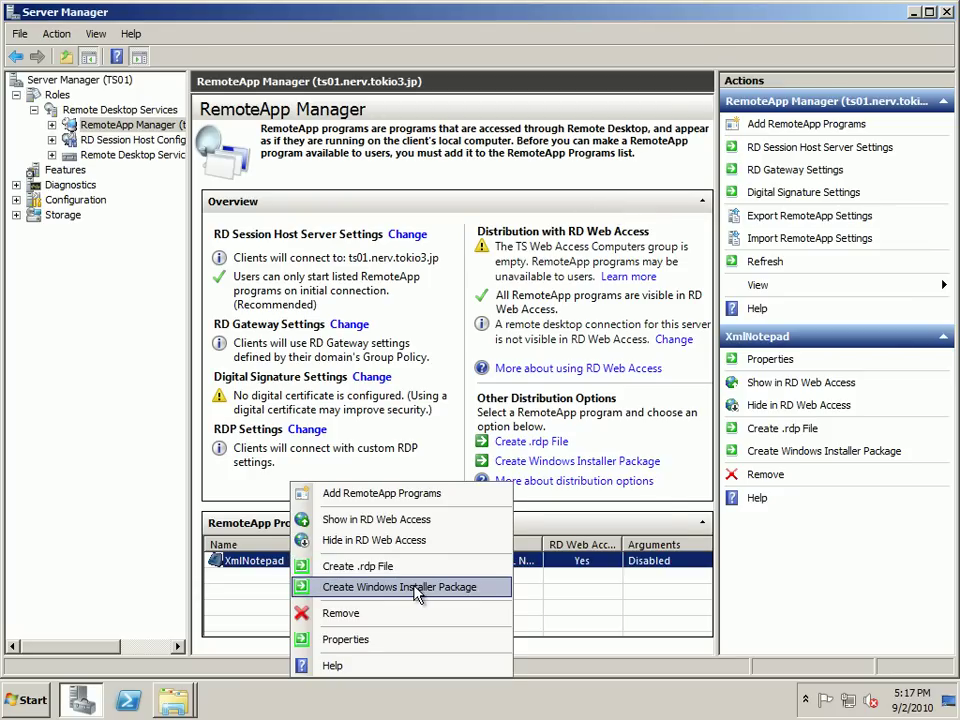
left_click(418, 590)
left_click(556, 536)
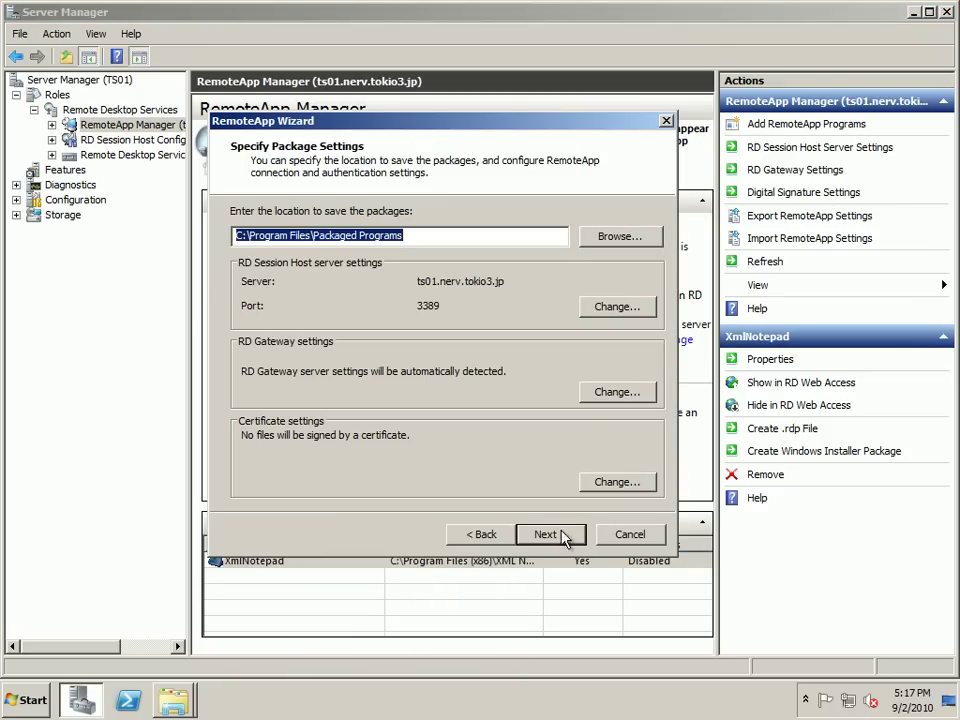
left_click(638, 242)
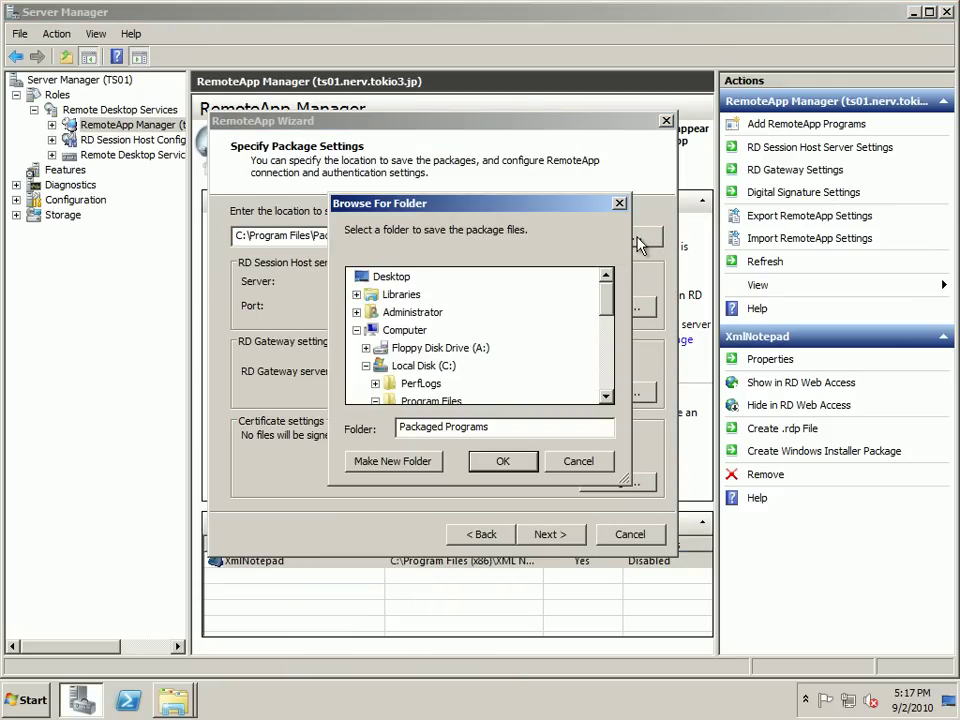
left_click(395, 400)
scroll(480, 343, "down", 2)
left_click(375, 312)
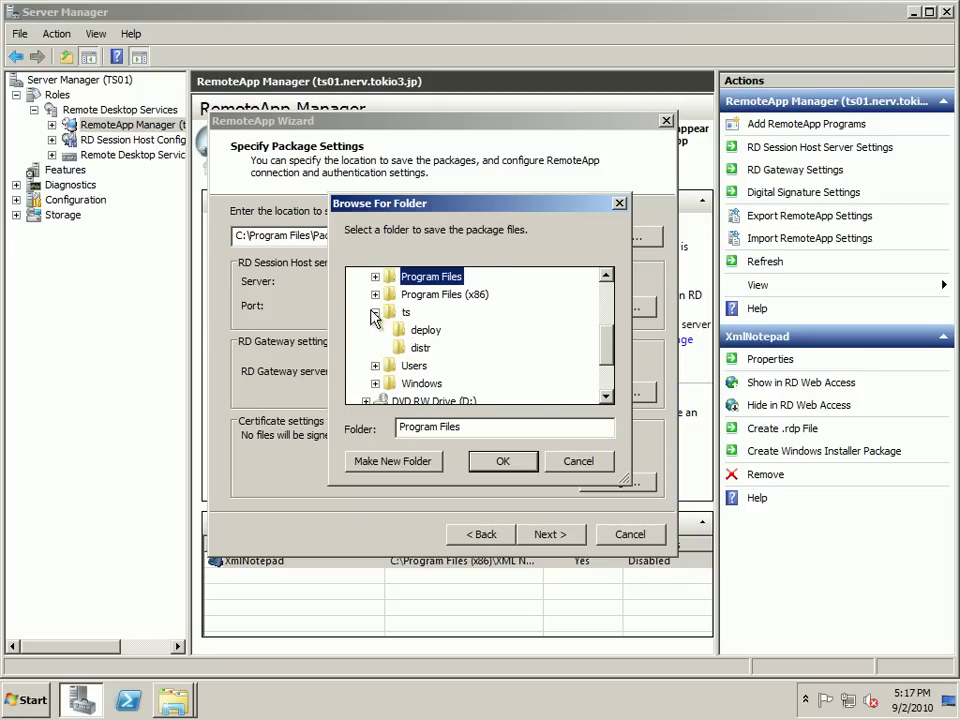
left_click(425, 330)
left_click(505, 463)
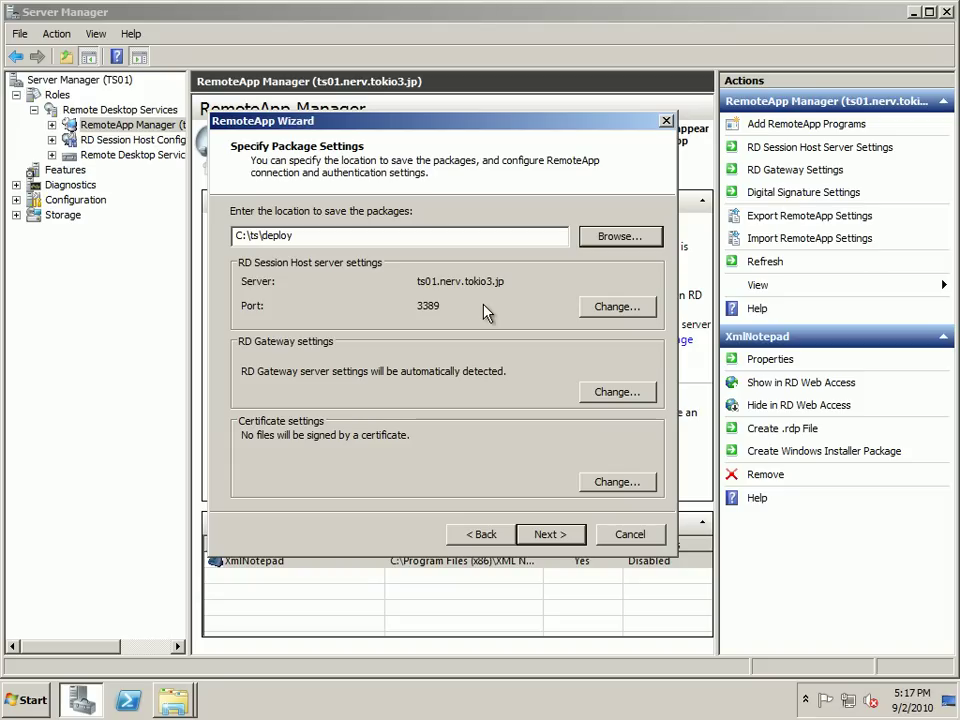
- Enable the Desktop shortcut icon for the distribution package, generate it, and select the XmlNotepad installer package in the deploy folder
left_click(551, 536)
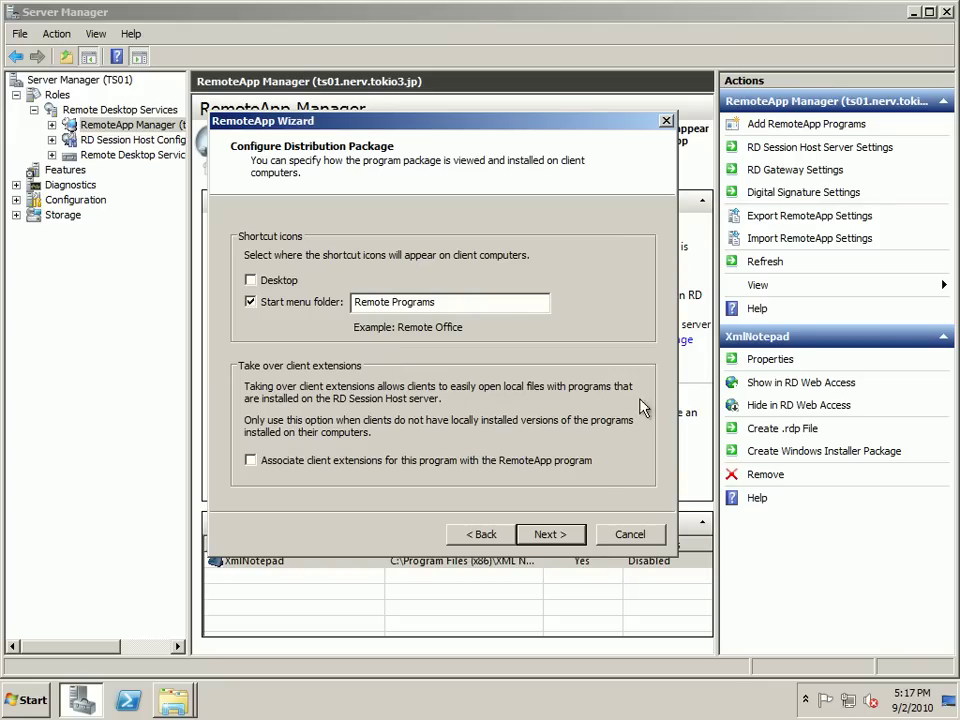
left_click(296, 283)
left_click(560, 545)
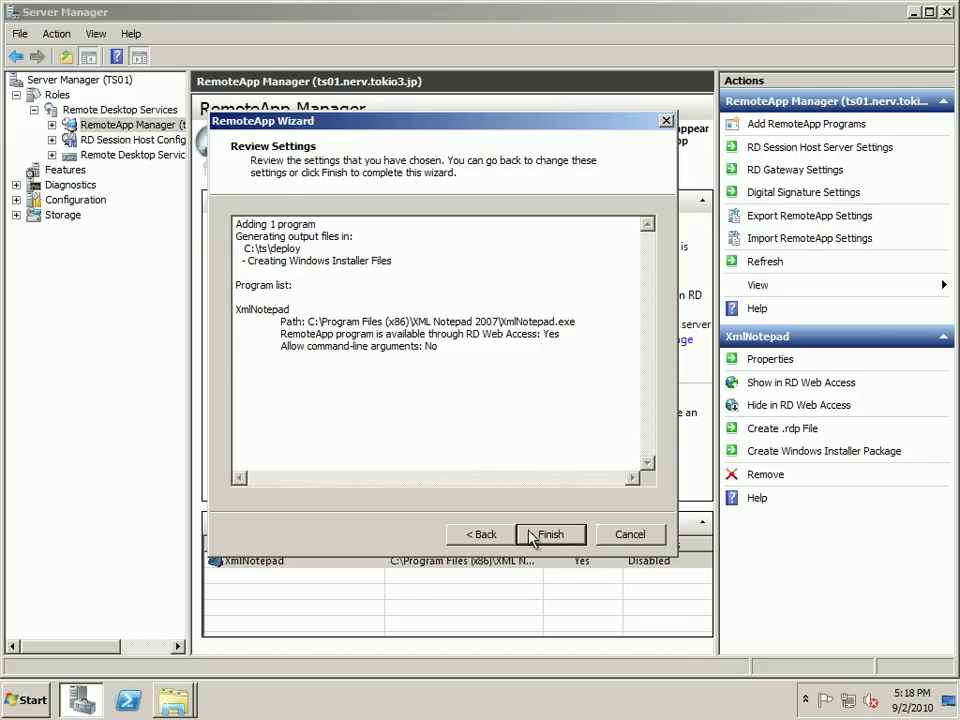
left_click(553, 535)
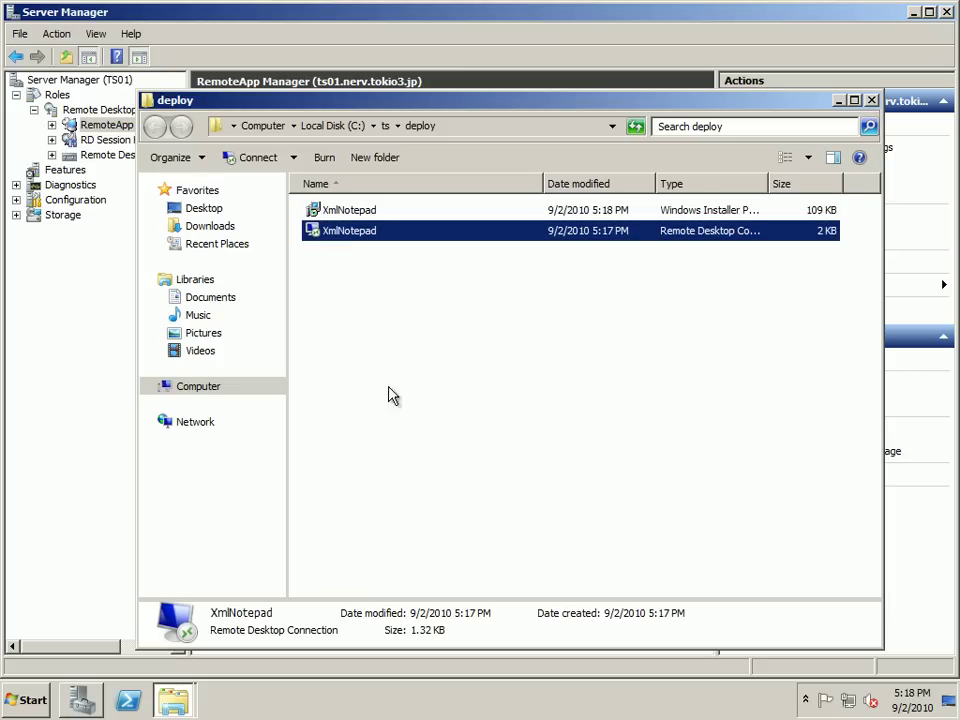
left_click(358, 214)
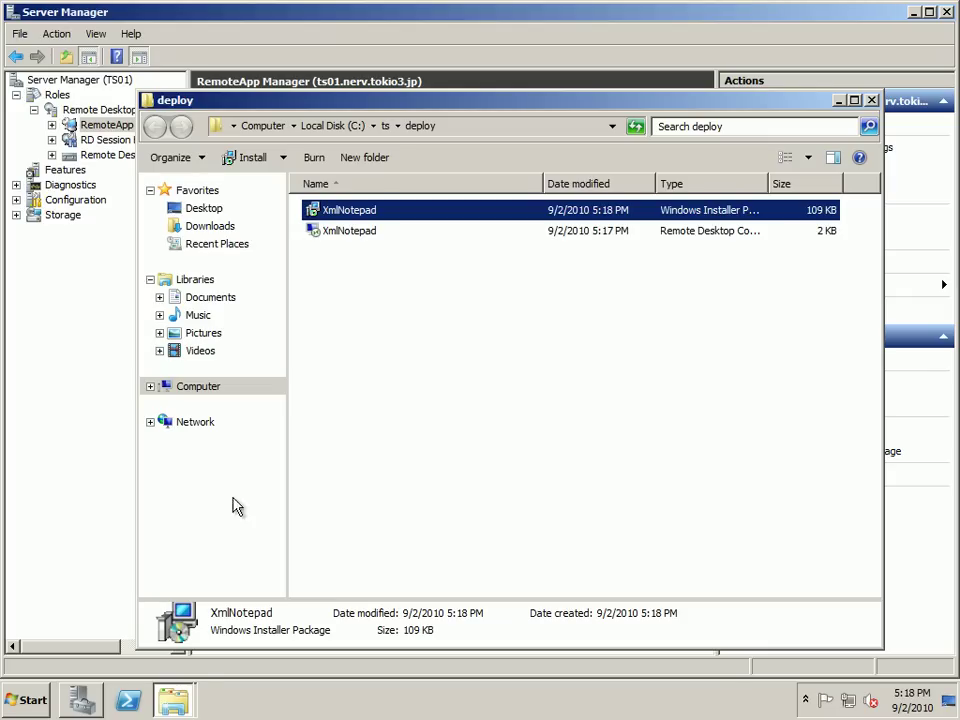
- Switch to the distr folder window and open the FTP site ftp://ftp01 in it
left_click(172, 700)
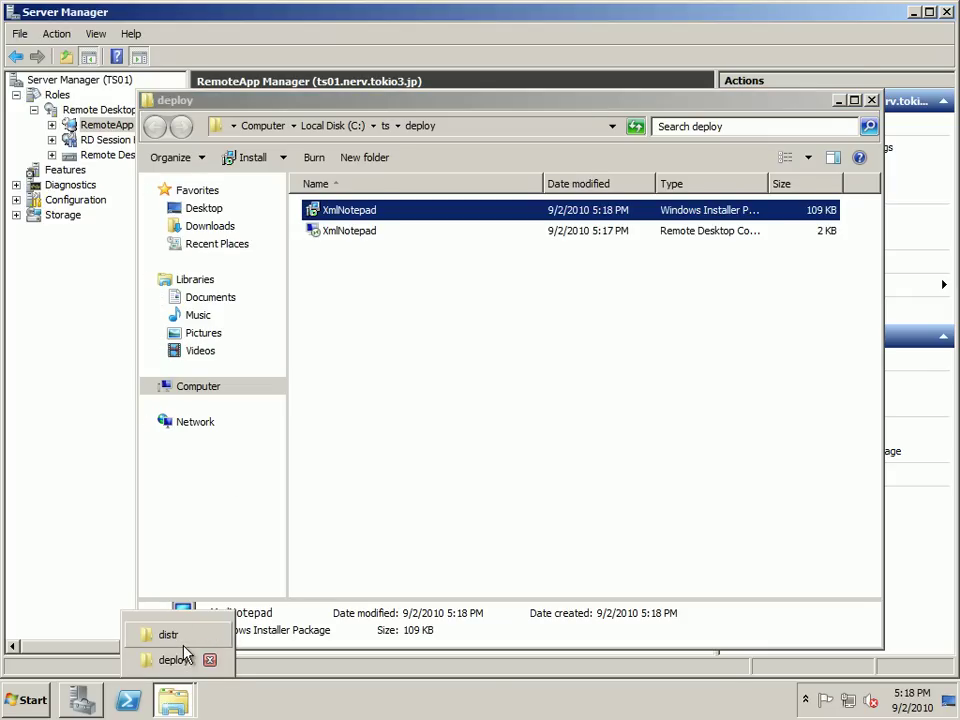
left_click(180, 635)
left_click(438, 104)
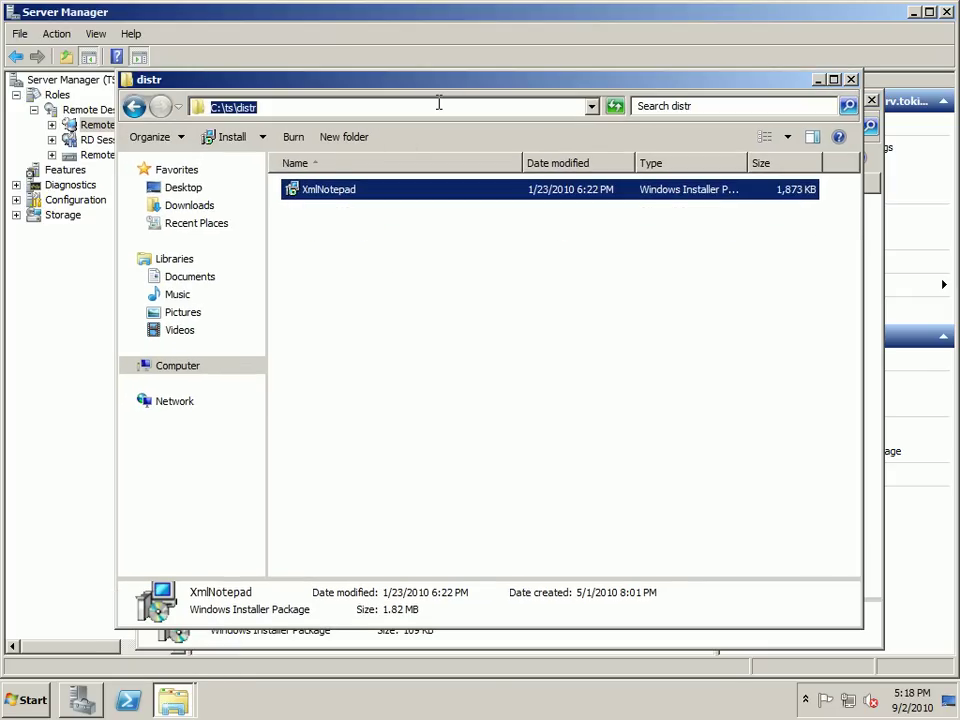
type("ftp:/")
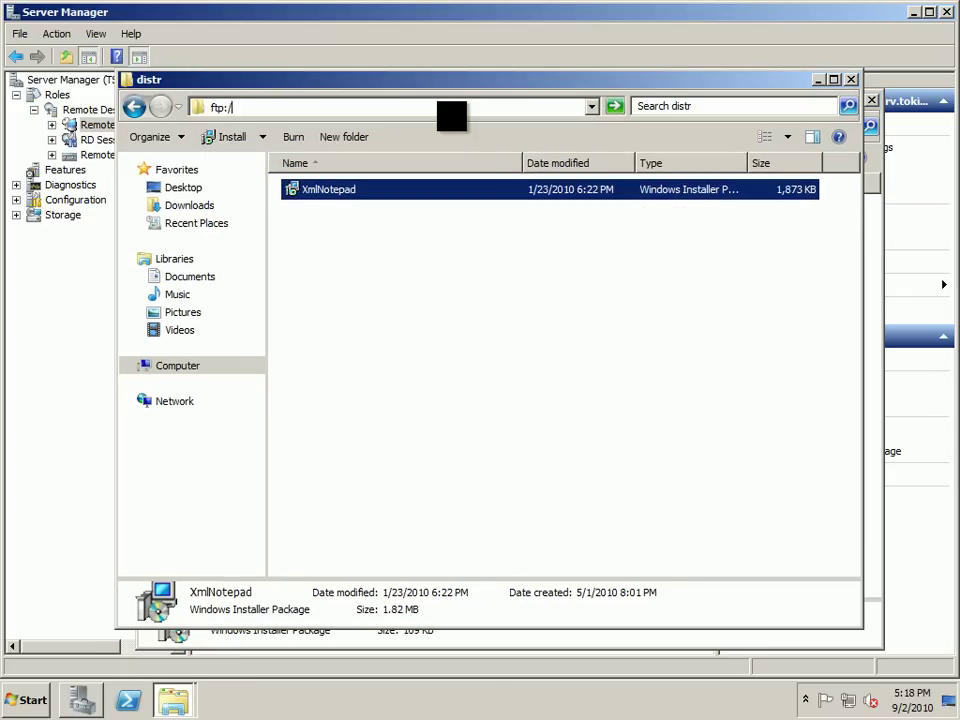
type("/ftp01")
key("Return")
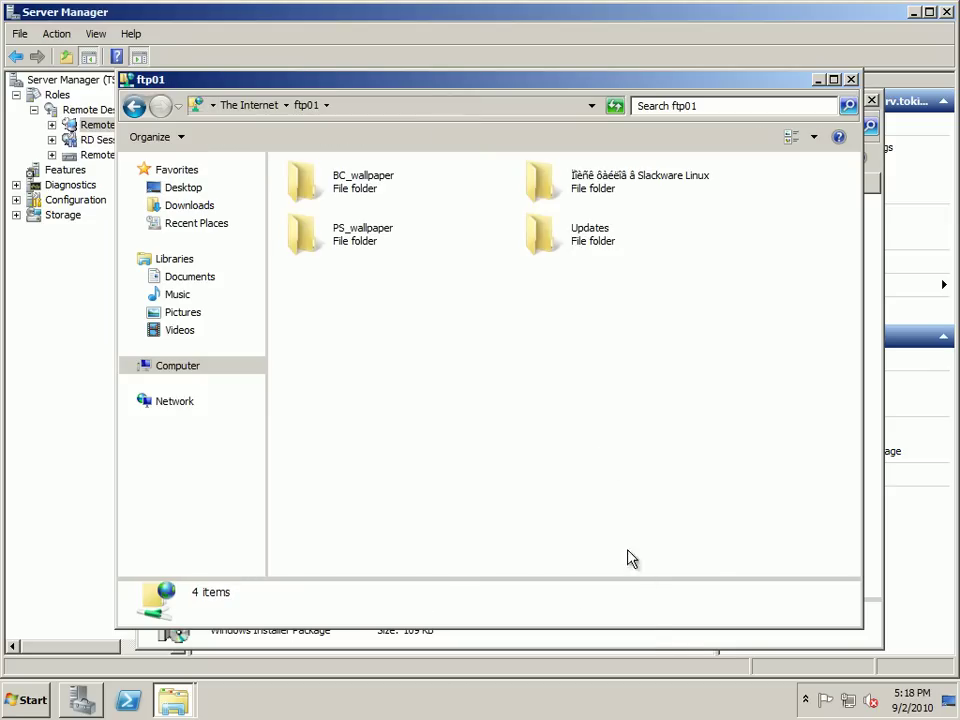
- Copy both XmlNotepad packages from the deploy folder to the ftp01 site and close the deploy window
left_click(648, 641)
left_click_drag(619, 103, 619, 323)
left_click_drag(482, 497, 343, 435)
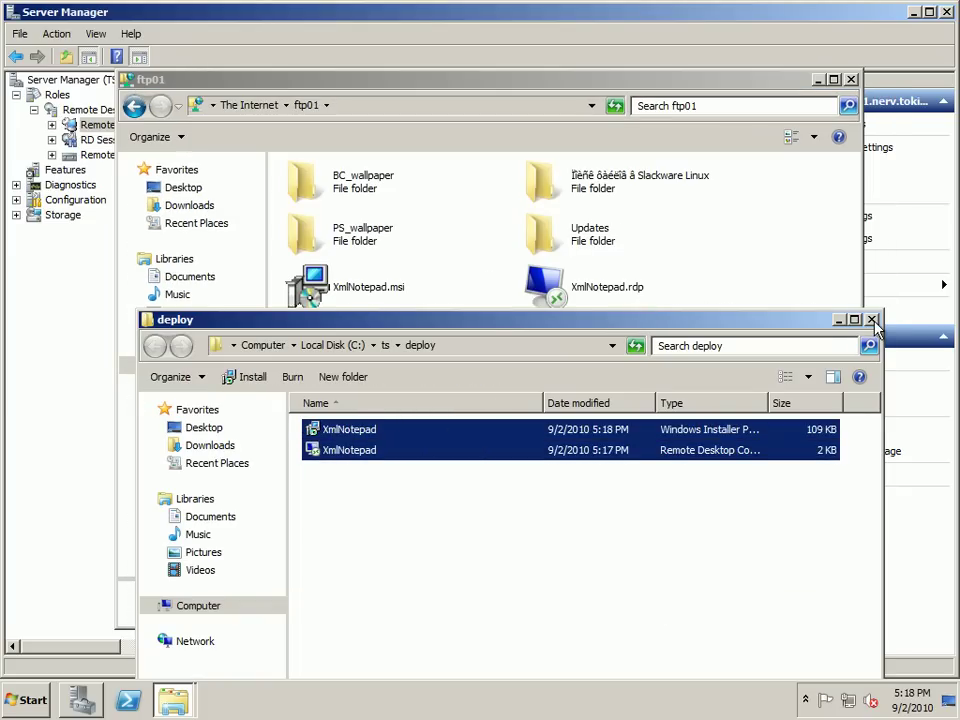
left_click(871, 320)
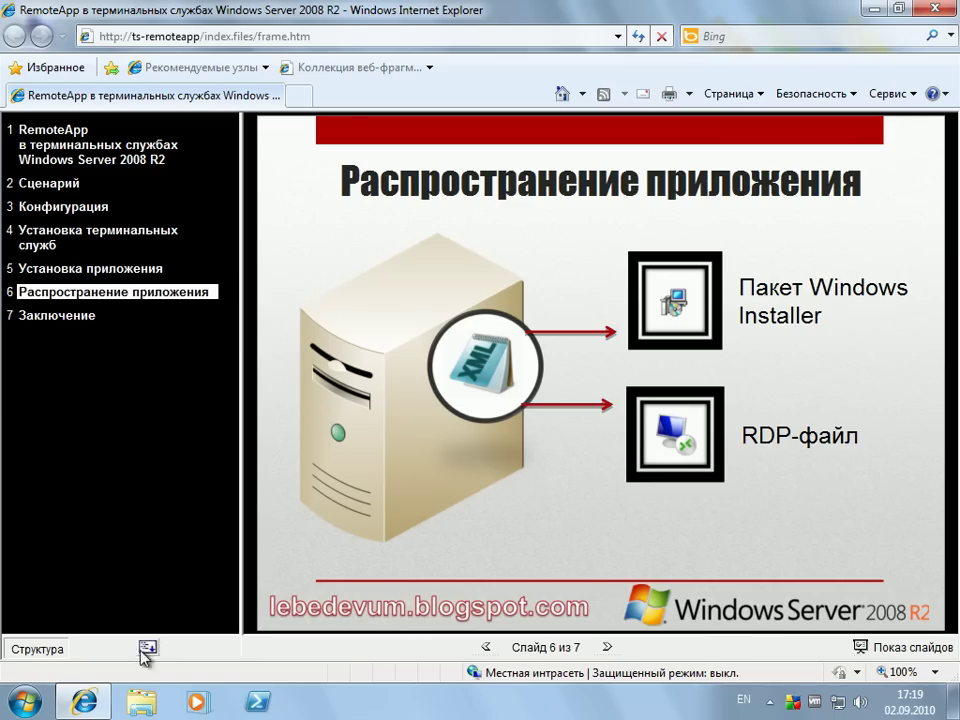
- On the Windows 7 client, open a file window and browse to ftp://ftp01
left_click(141, 703)
left_click(349, 162)
type("ftp")
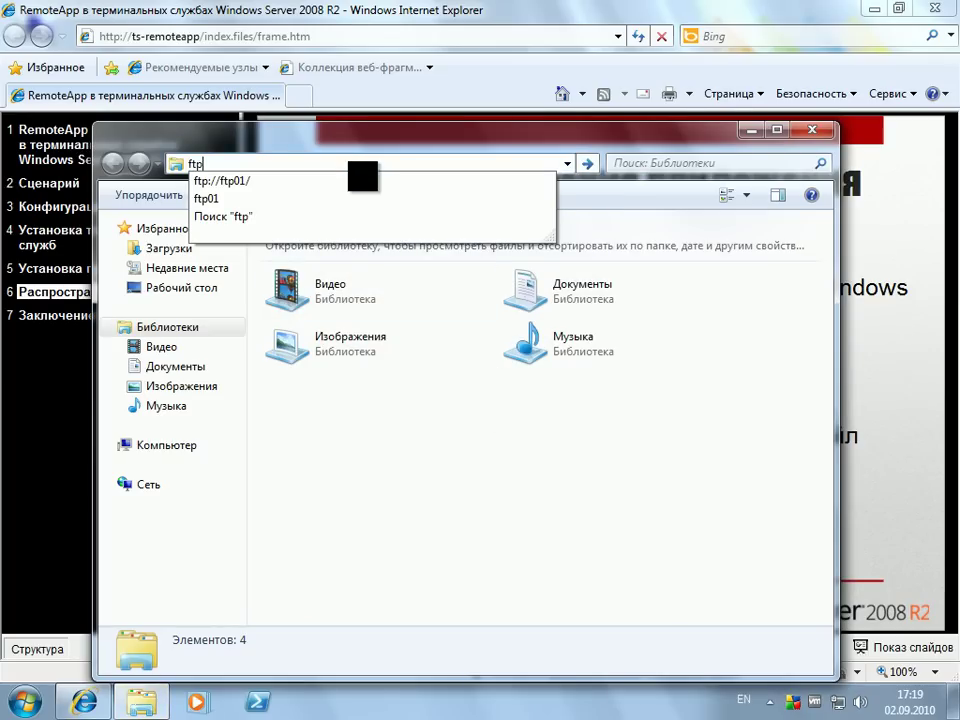
type("://ftp")
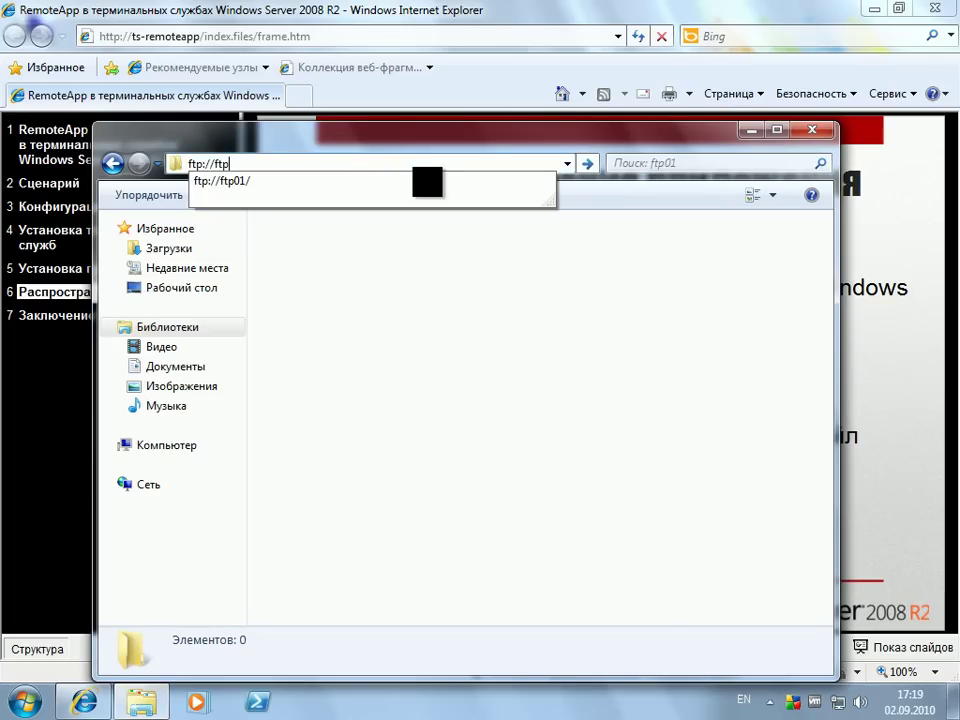
type("01")
key("Return")
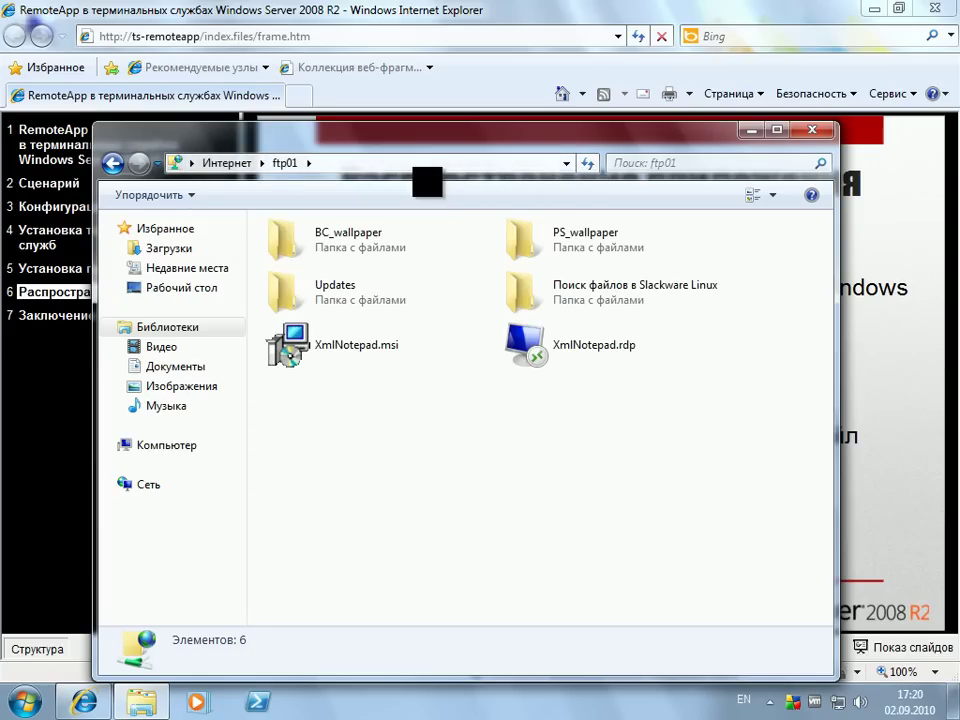
- Minimize the browser, copy XmlNotepad.msi and XmlNotepad.rdp from the FTP site to the desktop, and minimize the FTP window
left_click(873, 9)
left_click_drag(604, 425, 326, 347)
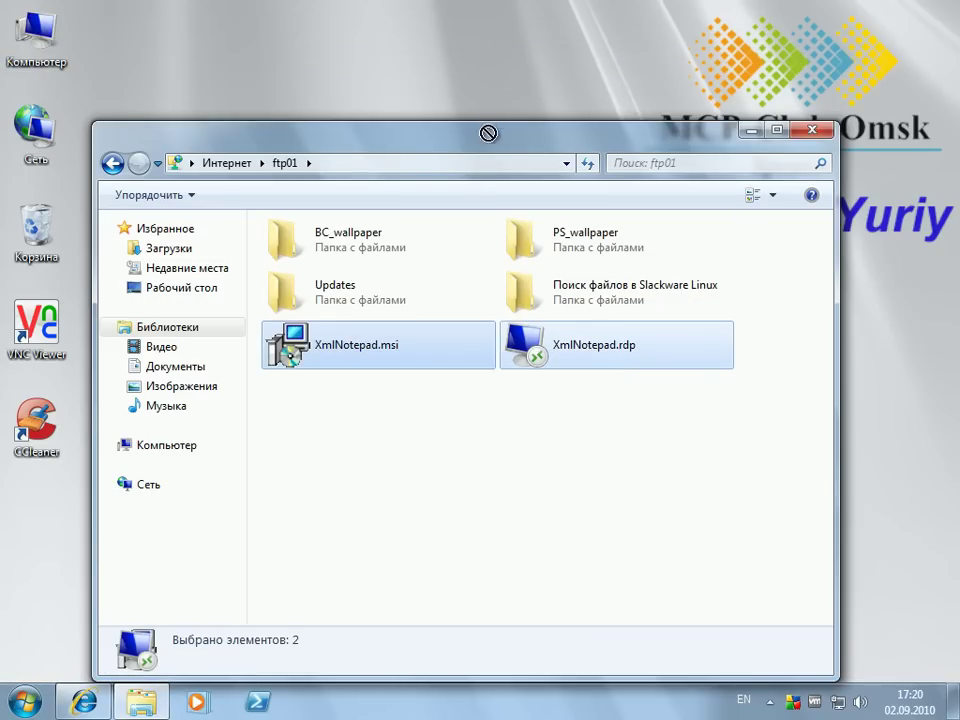
left_click_drag(521, 62, 530, 62)
left_click(752, 129)
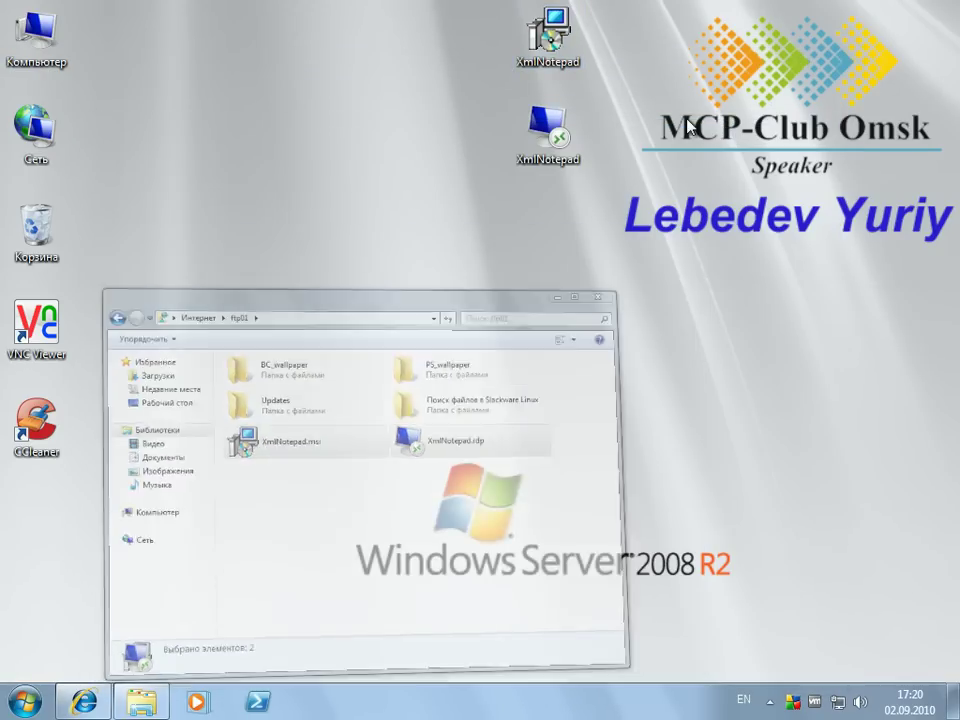
- Rearrange the two XmlNotepad icons on the desktop, placing the .rdp file below and apart from the installer package
left_click_drag(560, 140, 420, 81)
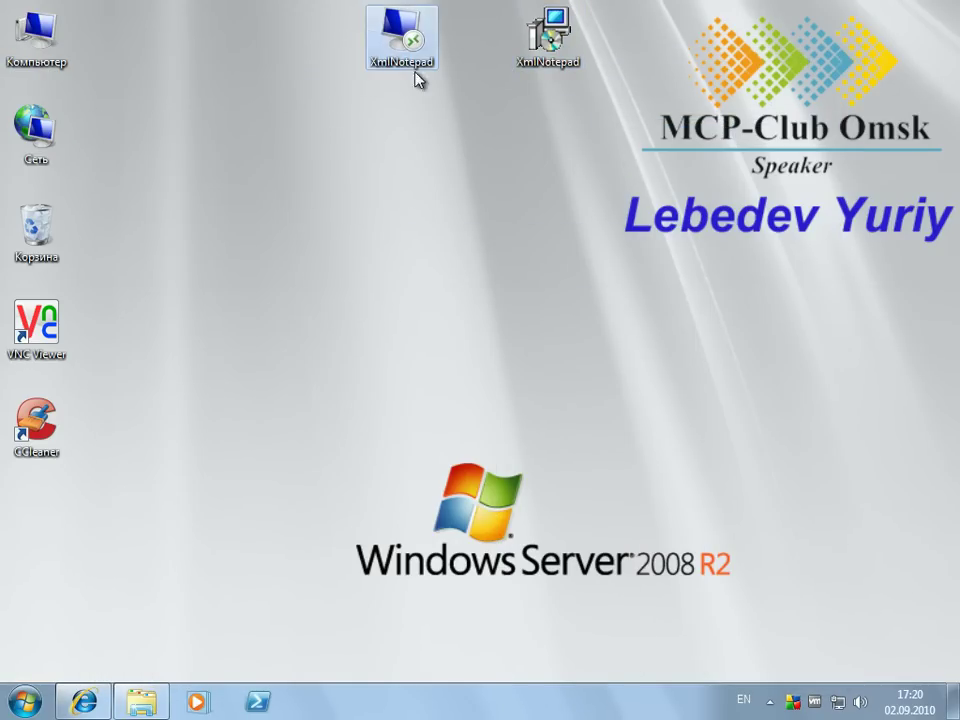
left_click_drag(561, 62, 488, 60)
left_click(386, 50)
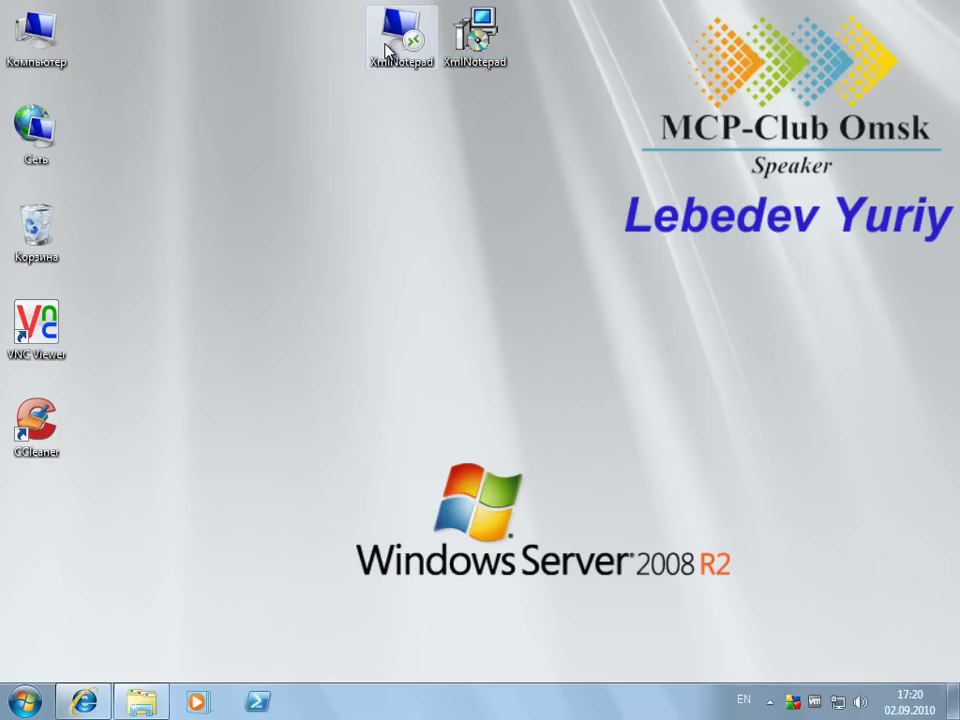
left_click_drag(386, 50, 432, 193)
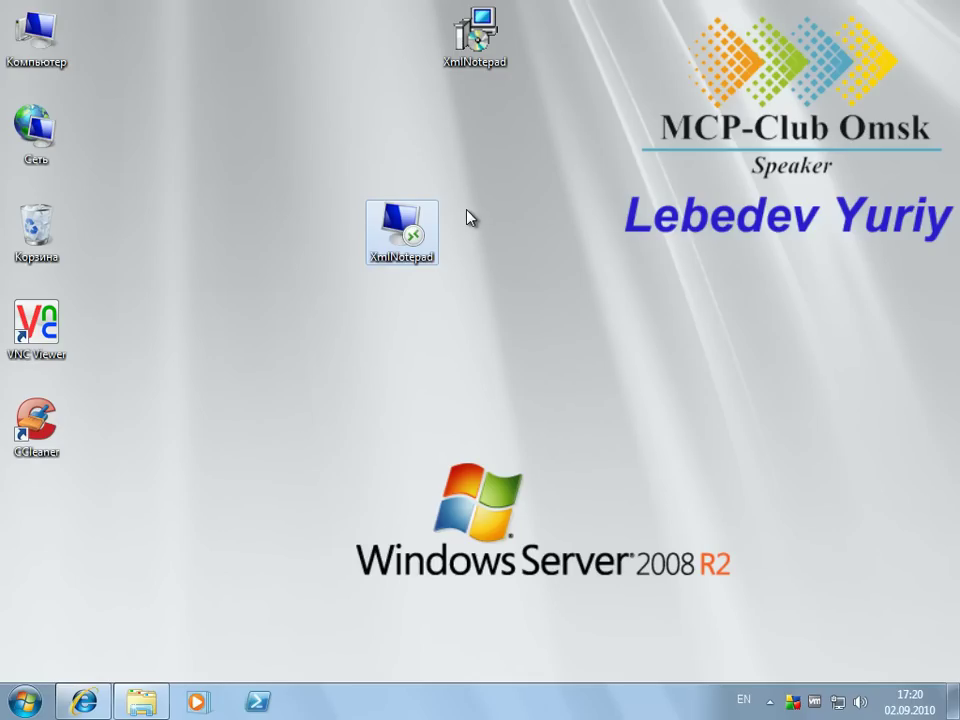
- Launch the XmlNotepad .rdp file and connect by entering the account password with the credentials remembered
double_click(402, 228)
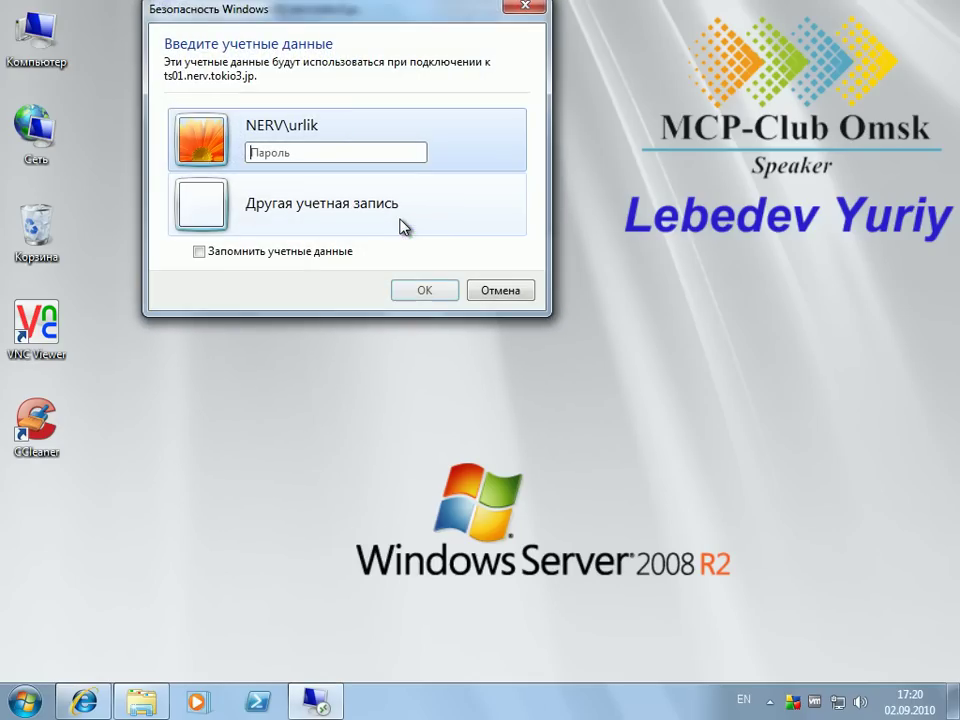
left_click_drag(364, 16, 406, 82)
left_click(366, 221)
type("•")
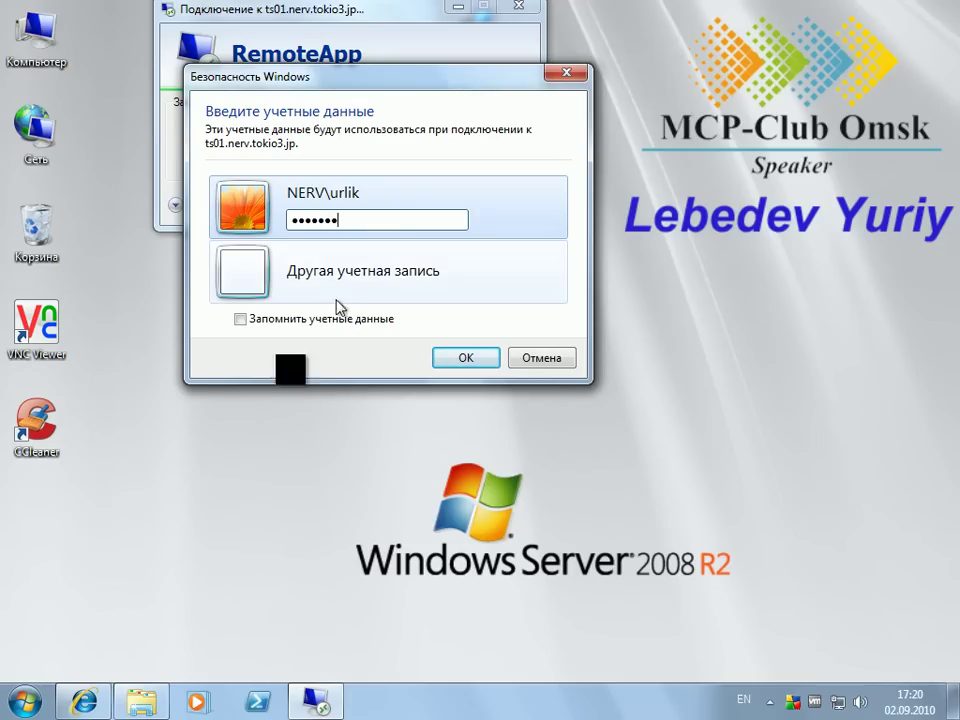
left_click(241, 320)
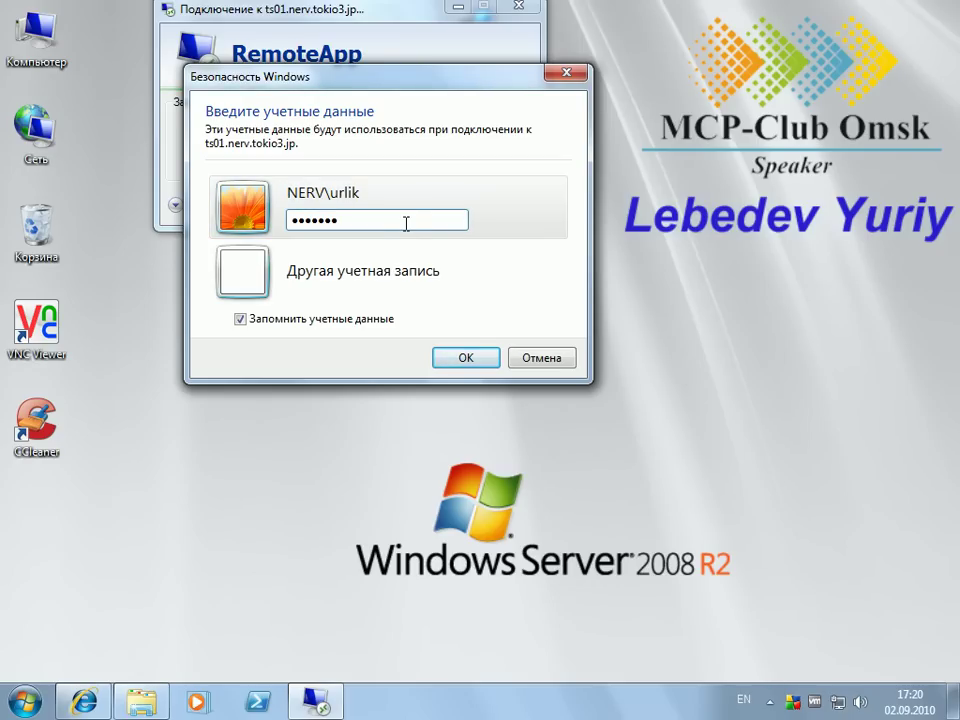
left_click(474, 355)
- Expand the details of the XmlNotepad RemoteApp connection and reposition its window to follow the sign-in
left_click_drag(430, 16, 490, 70)
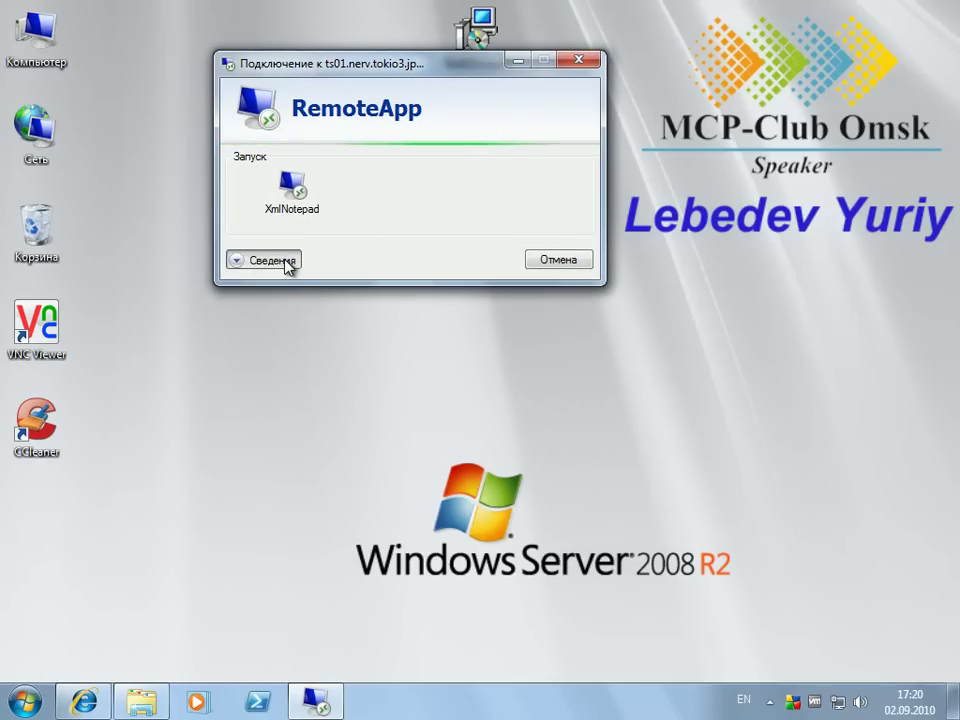
left_click(287, 262)
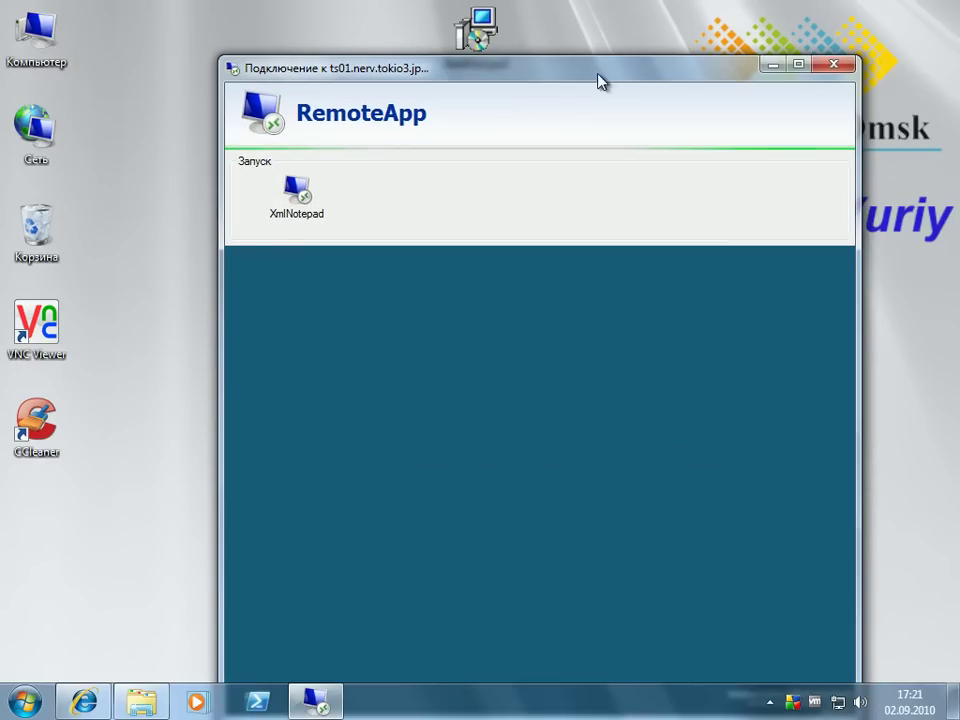
left_click_drag(606, 69, 600, 39)
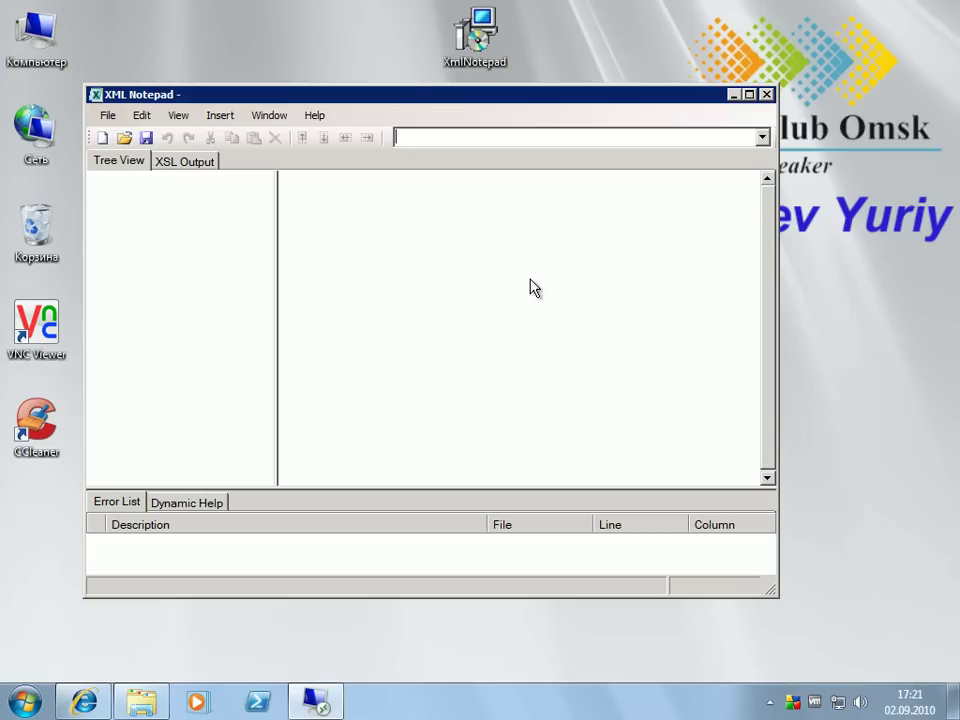
- Move the remote XML Notepad window around the desktop and look through its File commands
left_click_drag(419, 97, 572, 91)
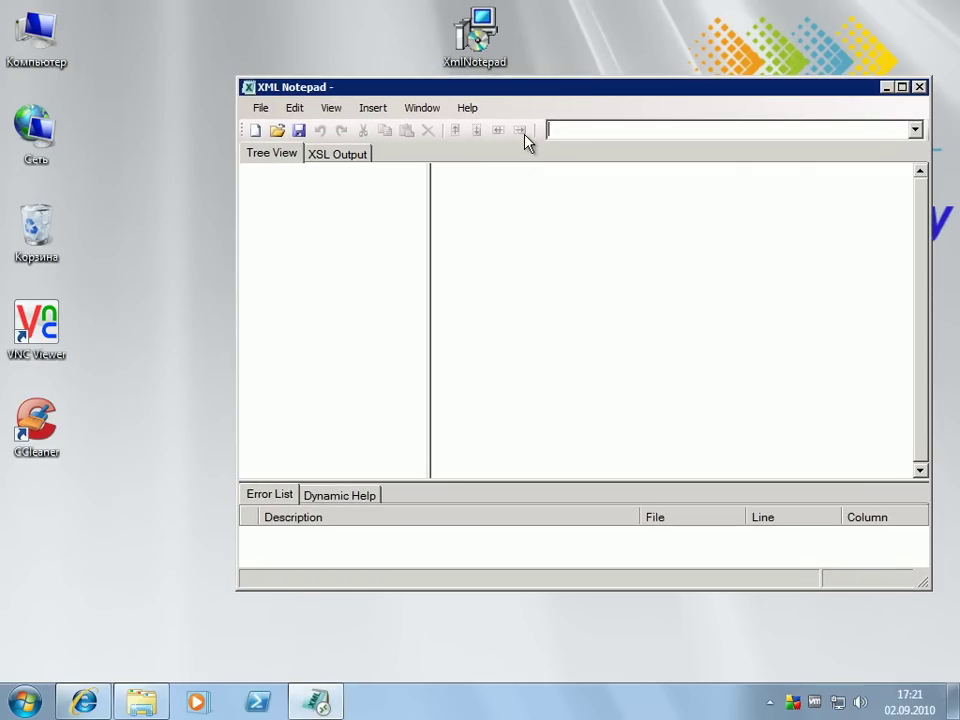
left_click(258, 110)
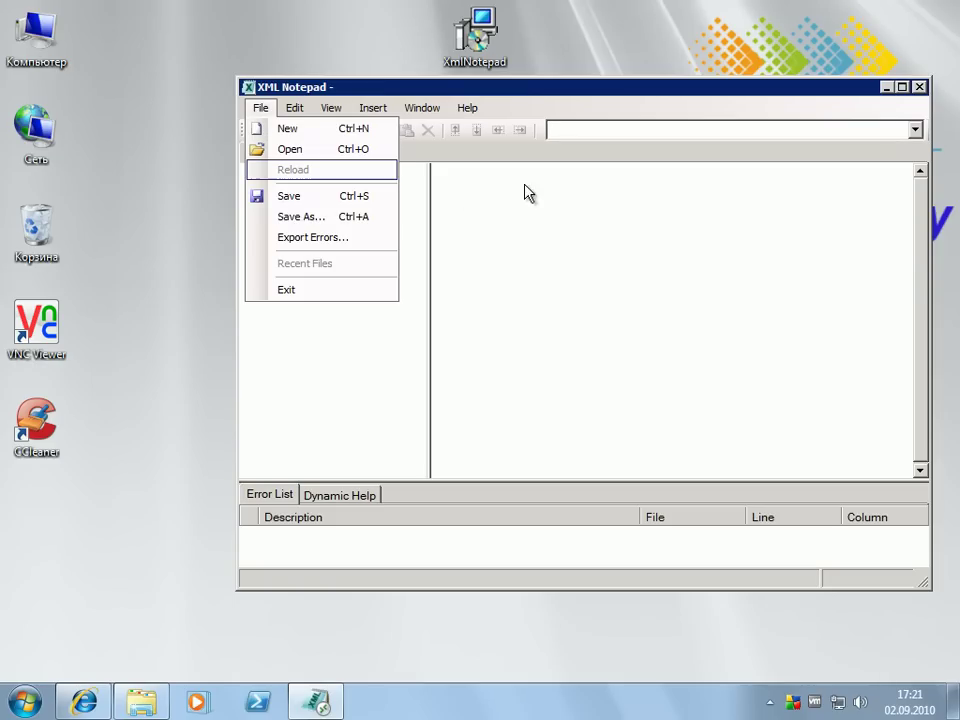
left_click(525, 90)
left_click_drag(525, 90, 408, 90)
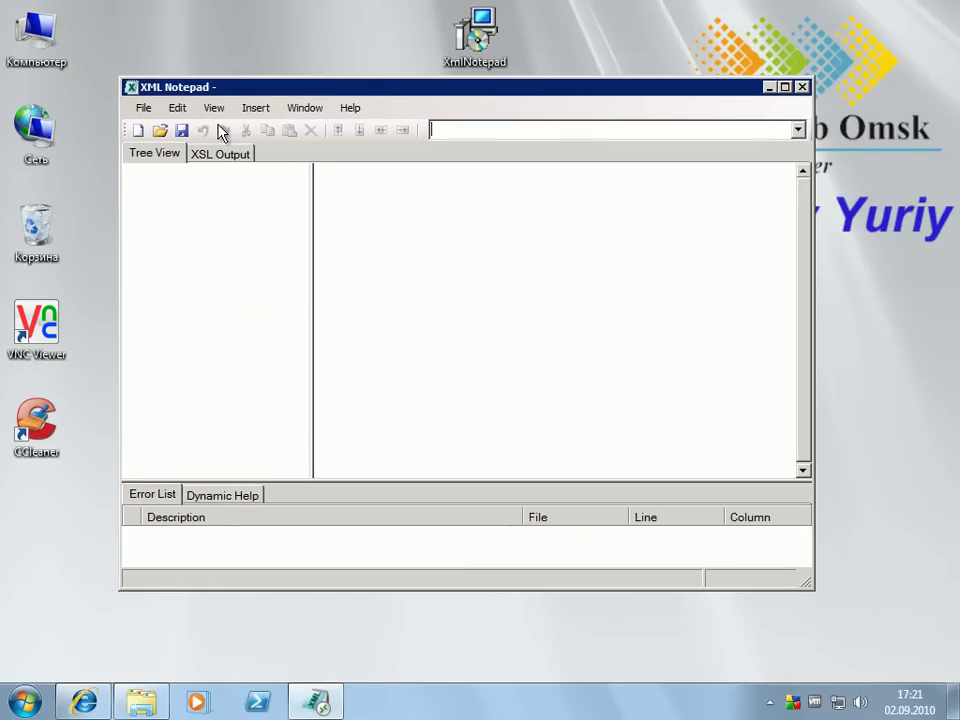
- Browse to the client's redirected drive "C on WEBCAST02" in XML Notepad's Save As dialog, then cancel without saving
left_click(143, 110)
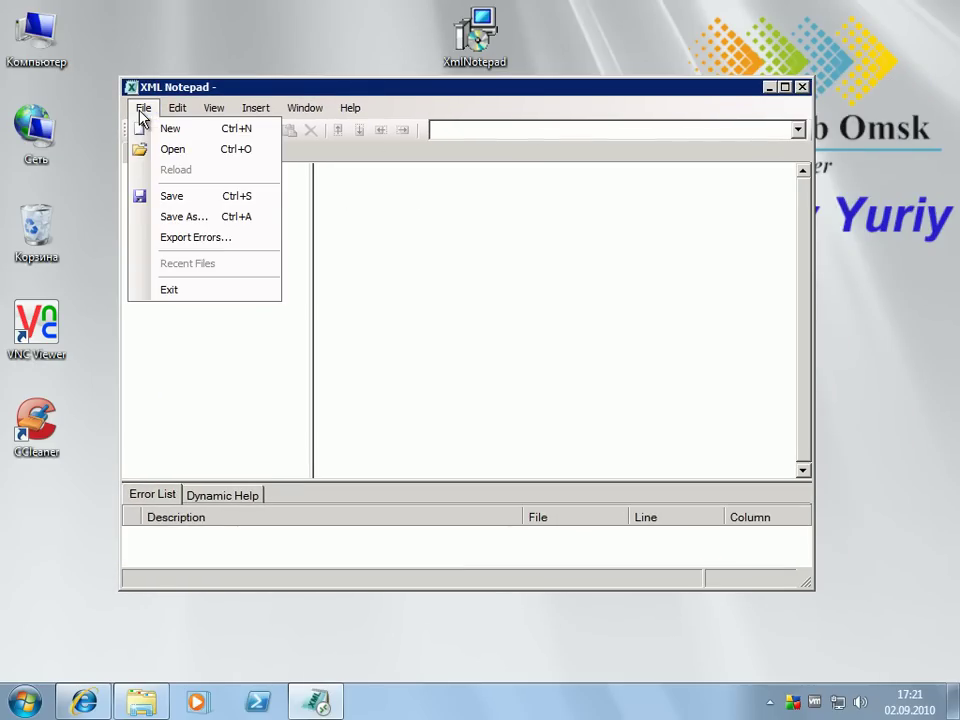
left_click(180, 217)
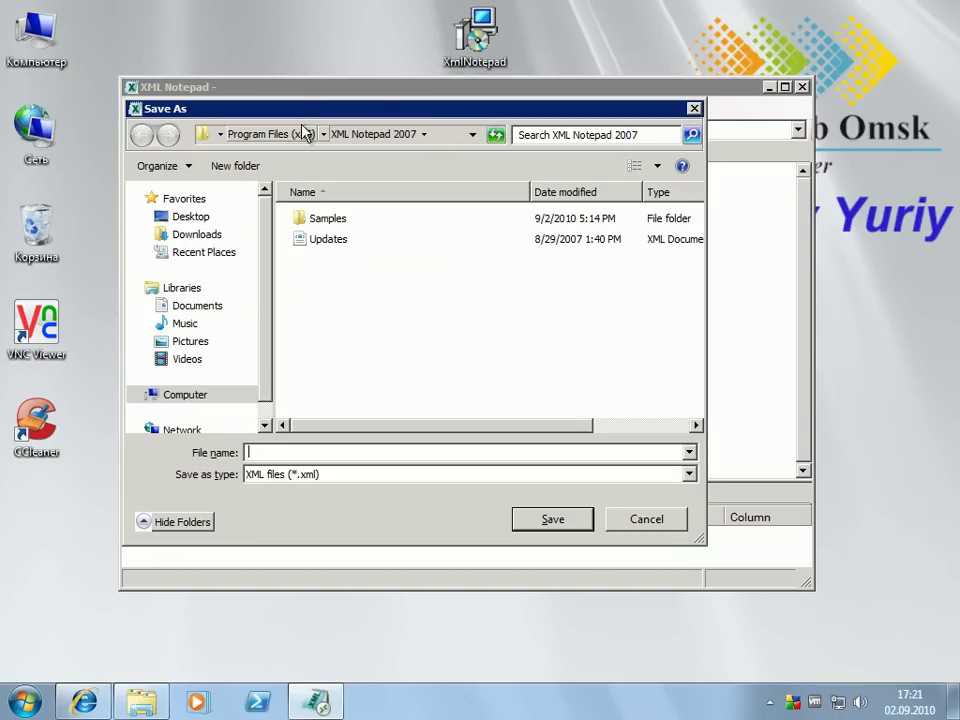
left_click(190, 396)
left_click_drag(697, 228, 699, 325)
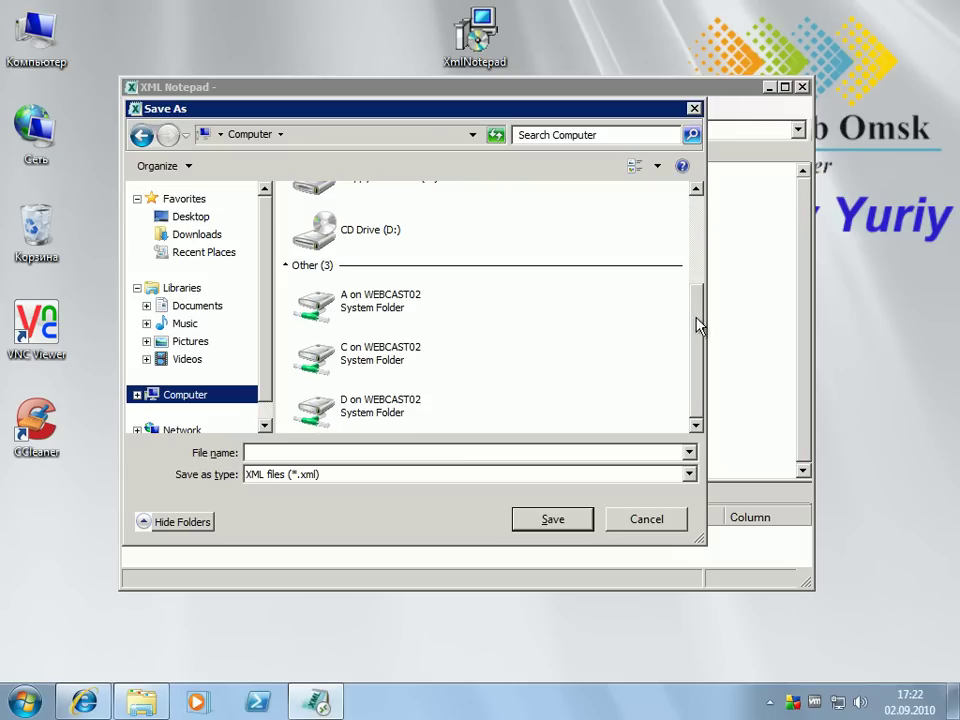
left_click(368, 370)
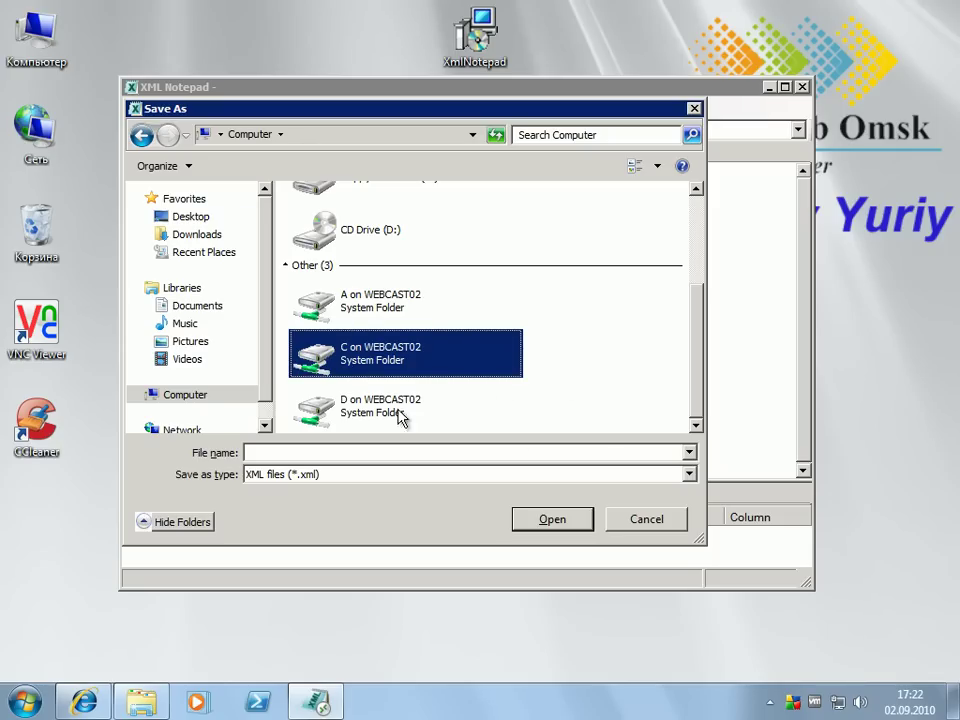
double_click(401, 358)
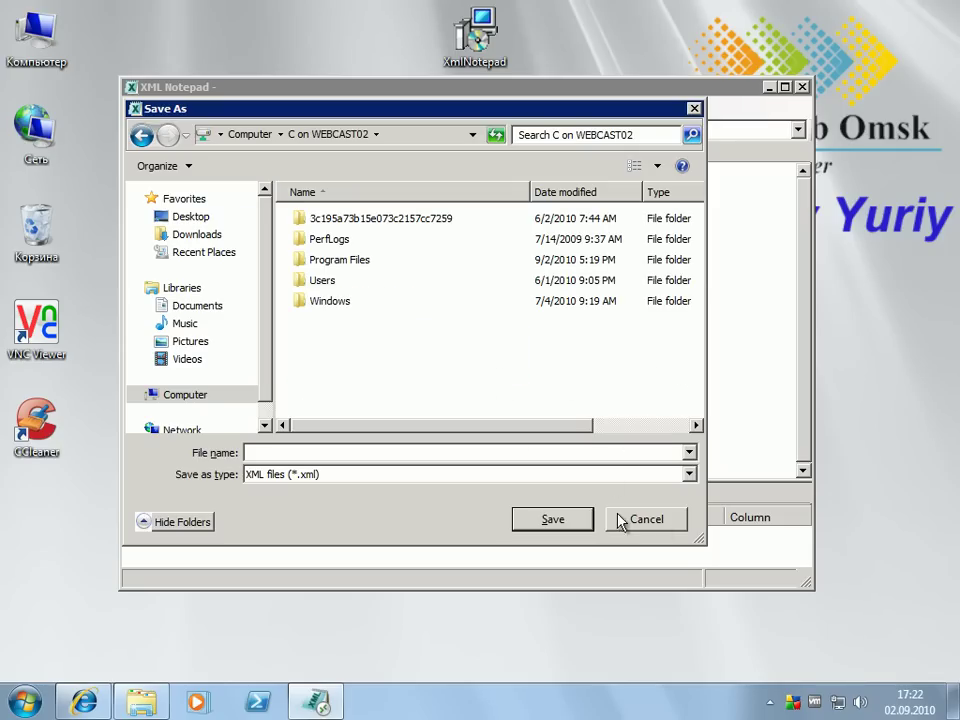
left_click(671, 523)
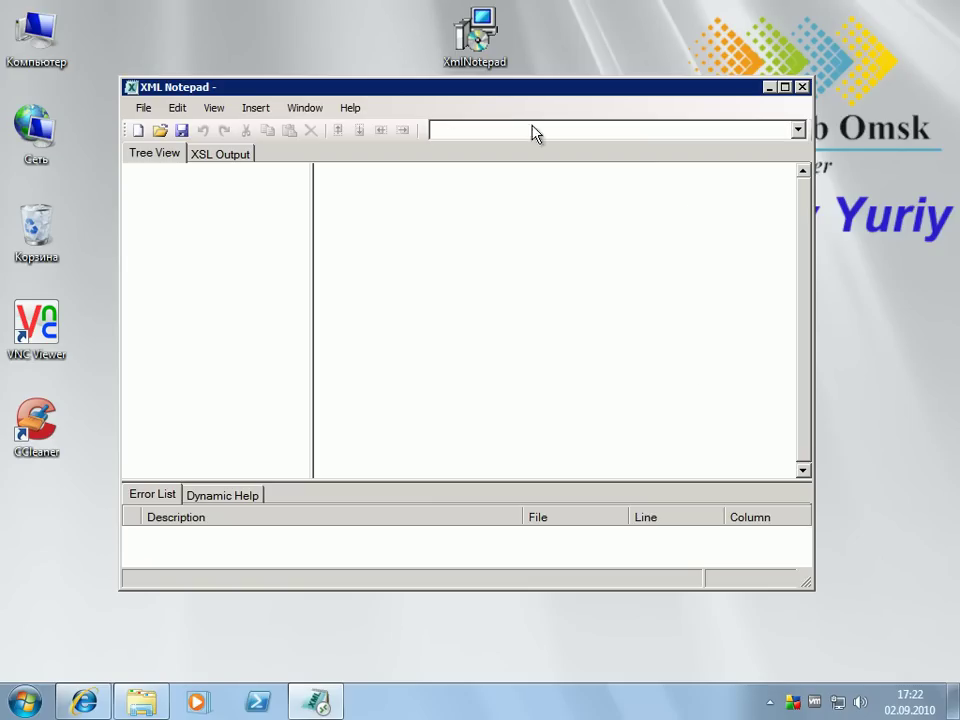
left_click(158, 113)
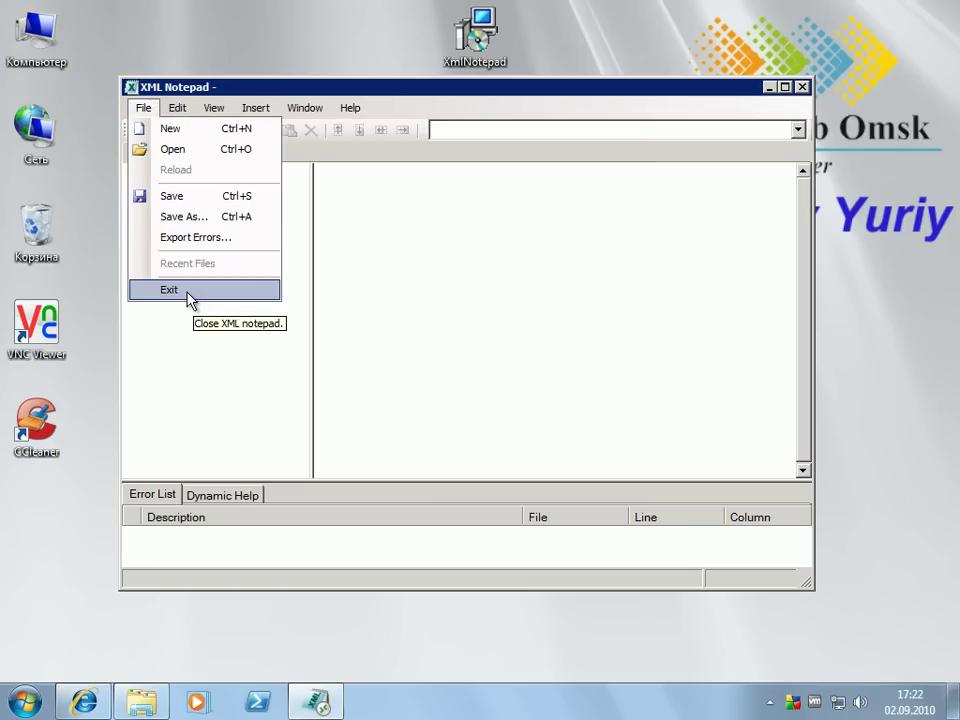
left_click(380, 302)
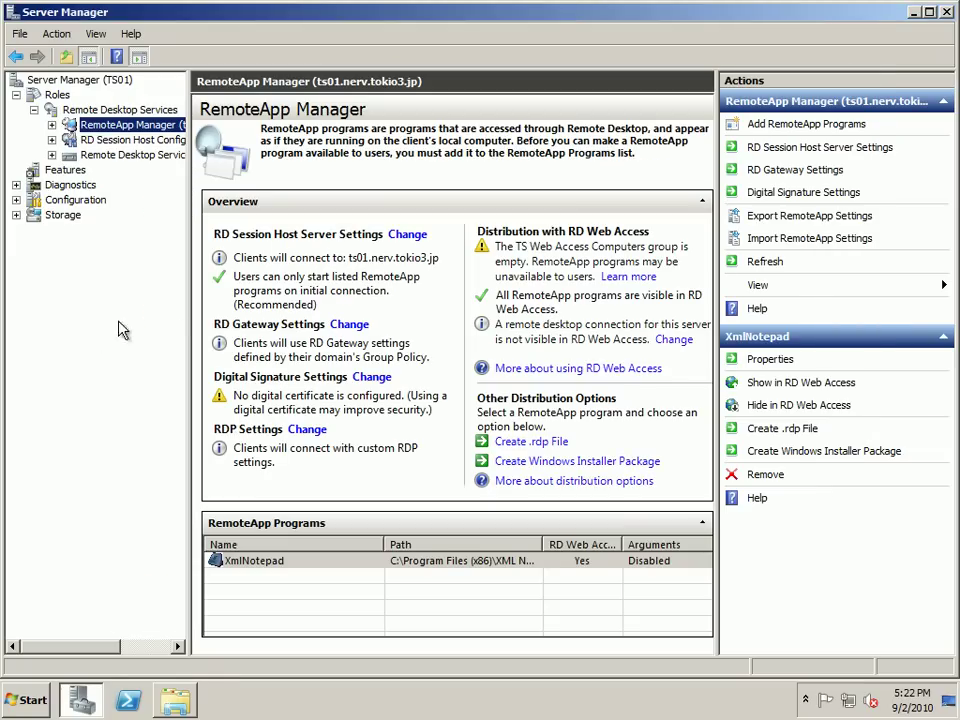
- In Server Manager on TS01, view Remote Desktop Services Manager, select the remote user's RDP session, and adjust the Session column width
left_click(118, 155)
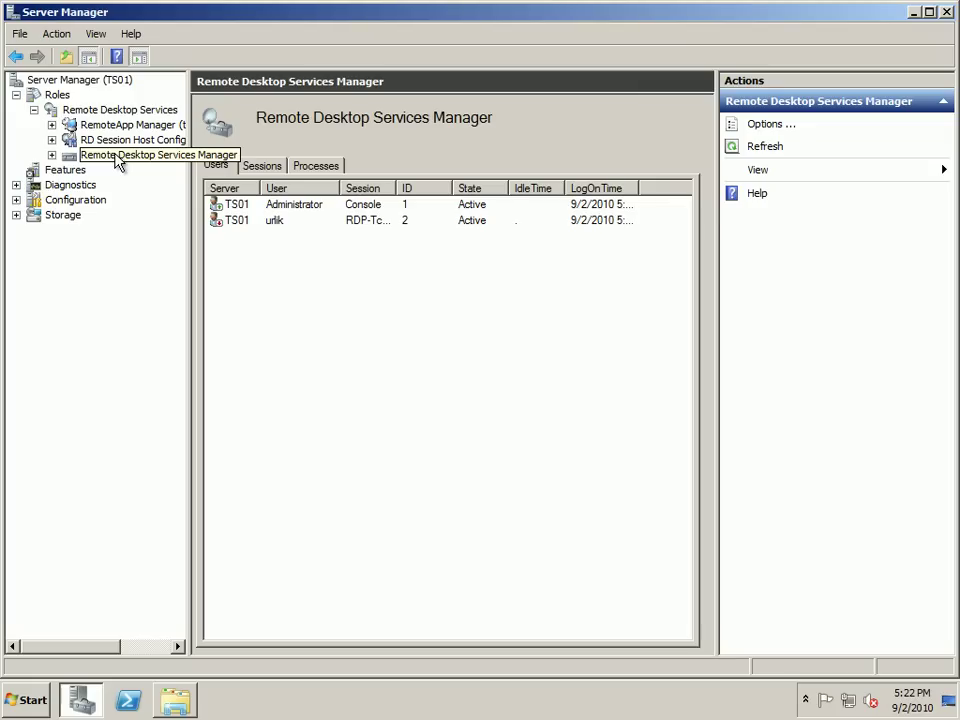
left_click(289, 220)
left_click_drag(397, 186, 421, 186)
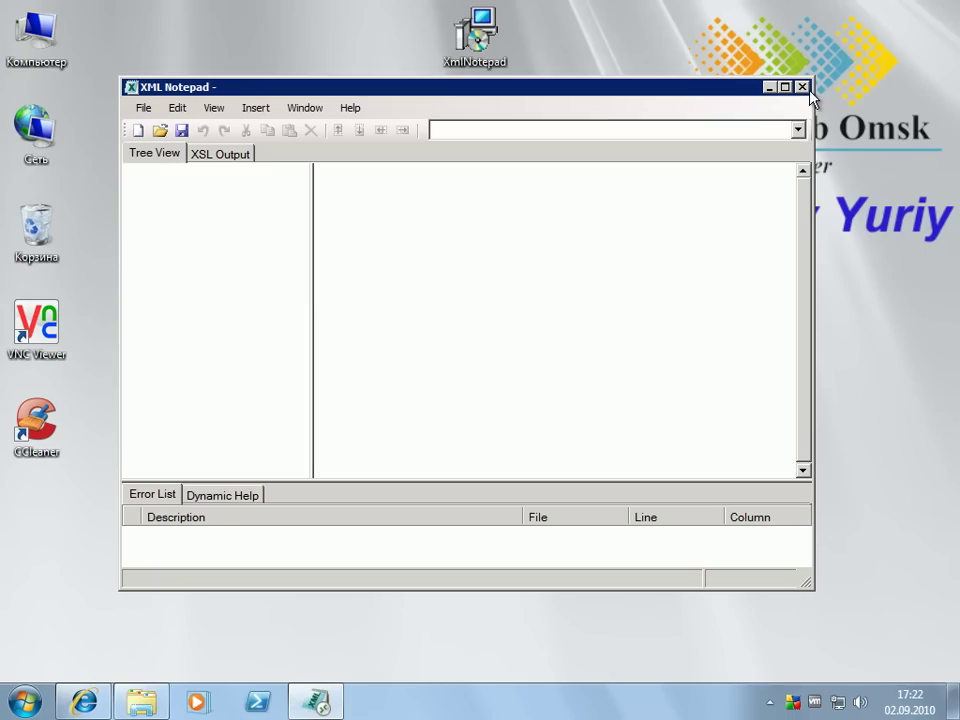
- Close XML Notepad on the client, place the XmlNotepad installer package below the .rdp file, and run the installer
left_click(808, 89)
left_click_drag(475, 35, 420, 300)
mouse_move(422, 338)
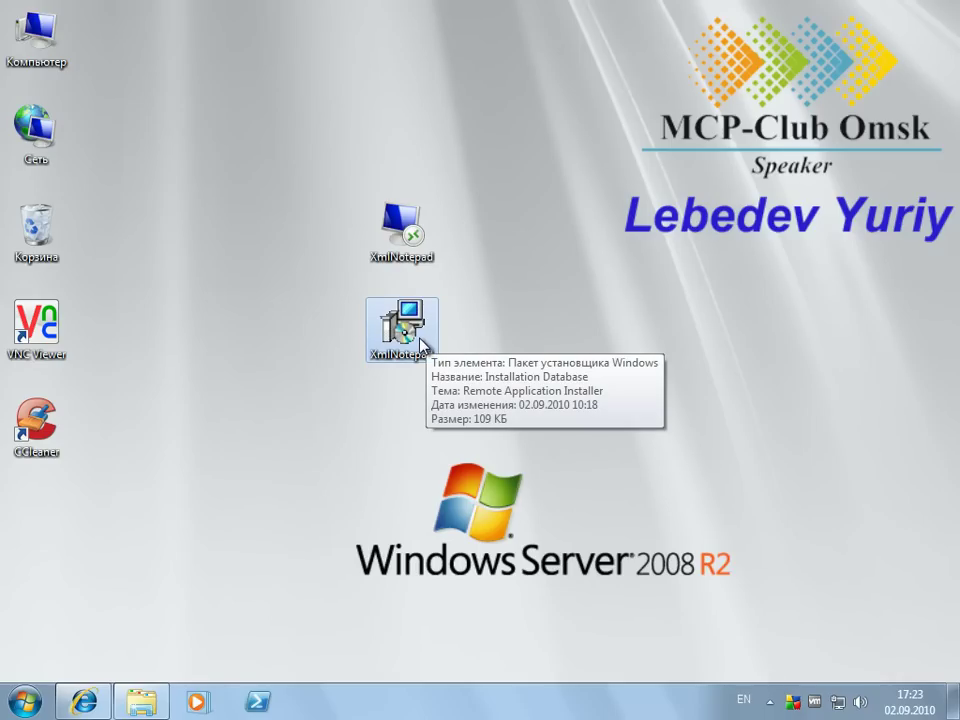
double_click(413, 330)
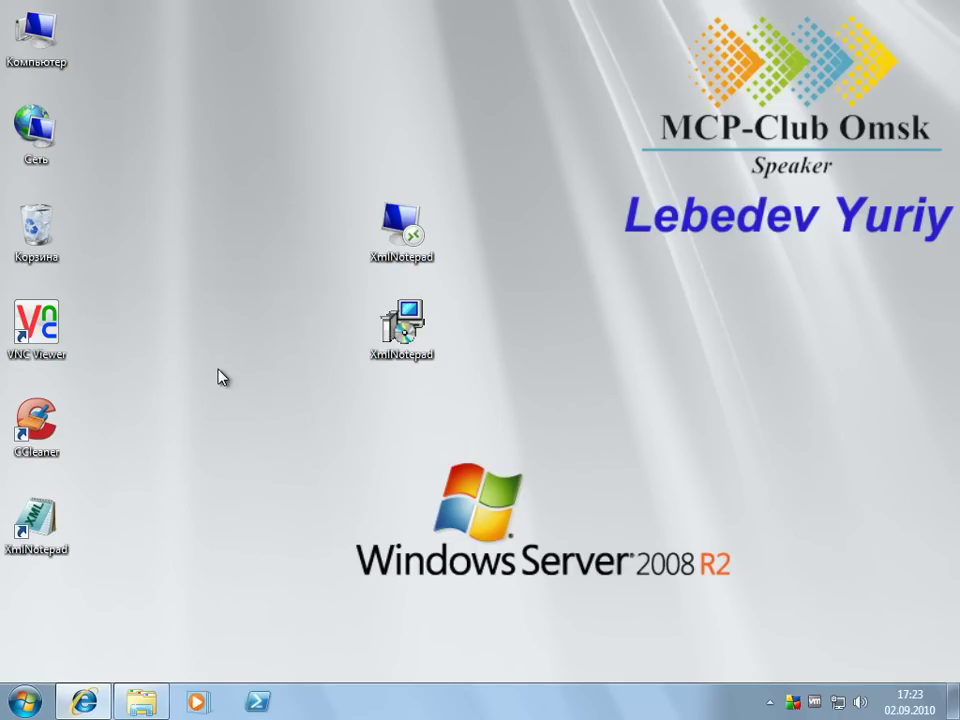
- Launch XmlNotepad from its installed desktop shortcut and expand the Remote Programs folder among all installed programs
left_click(17, 536)
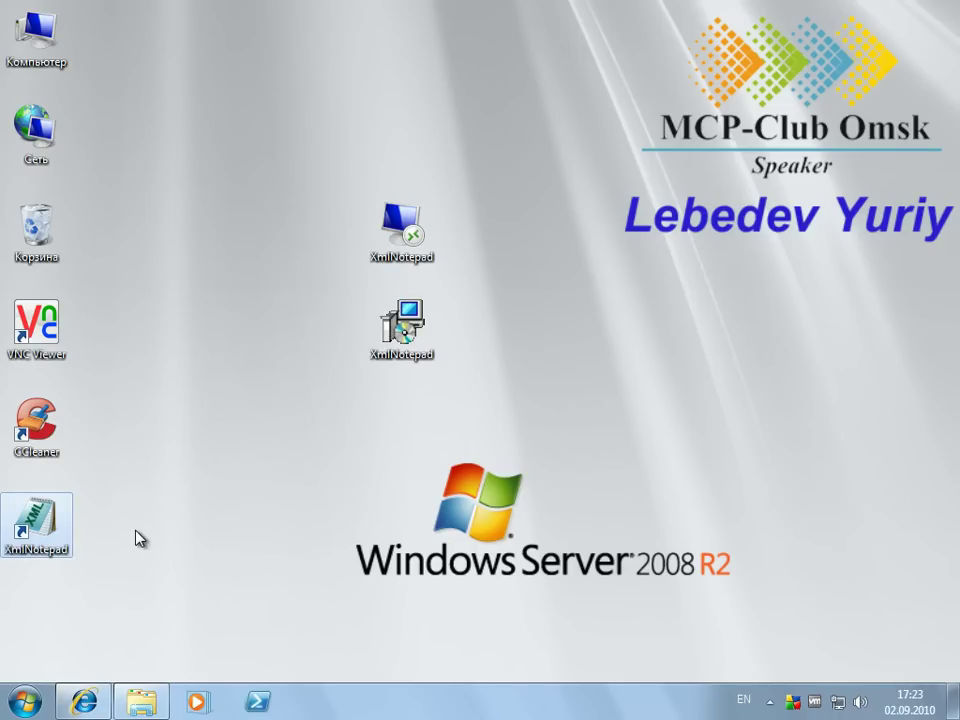
double_click(47, 530)
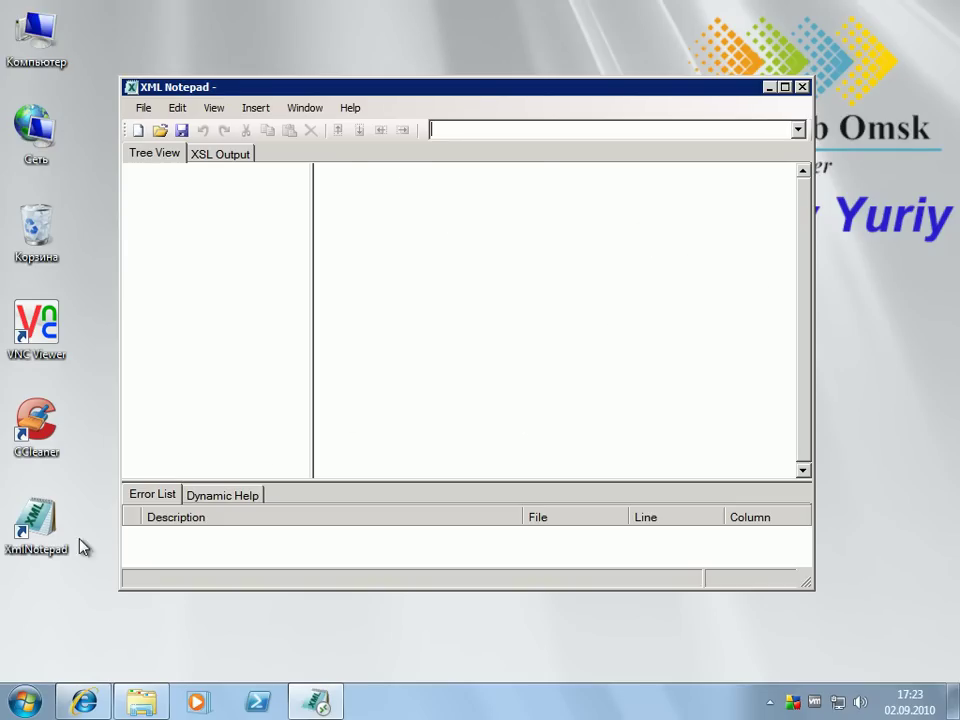
left_click(30, 705)
left_click(110, 622)
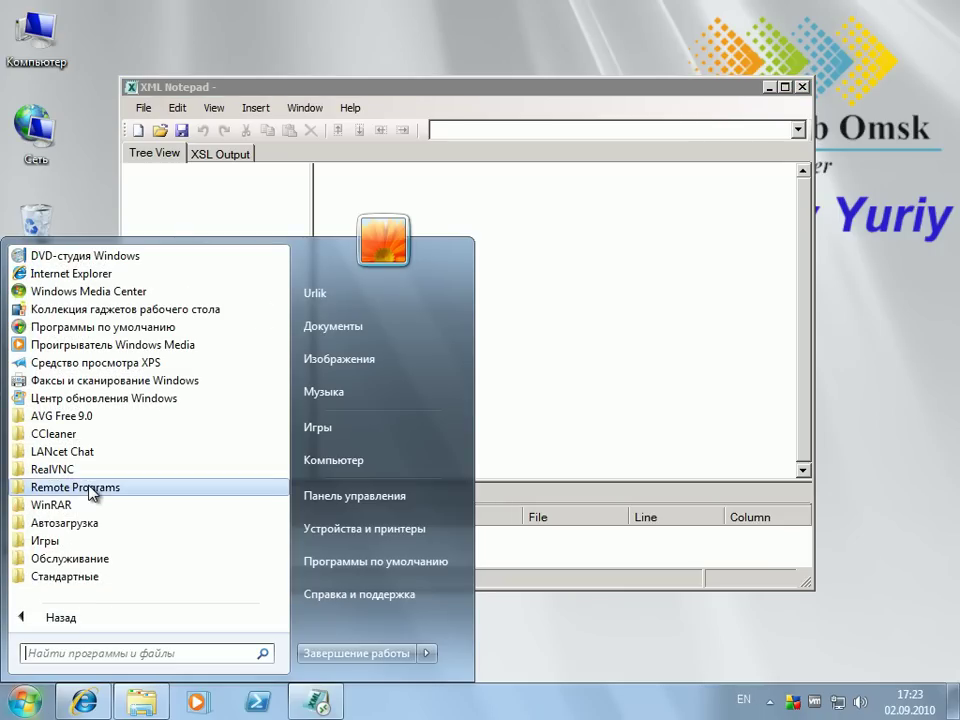
left_click(69, 487)
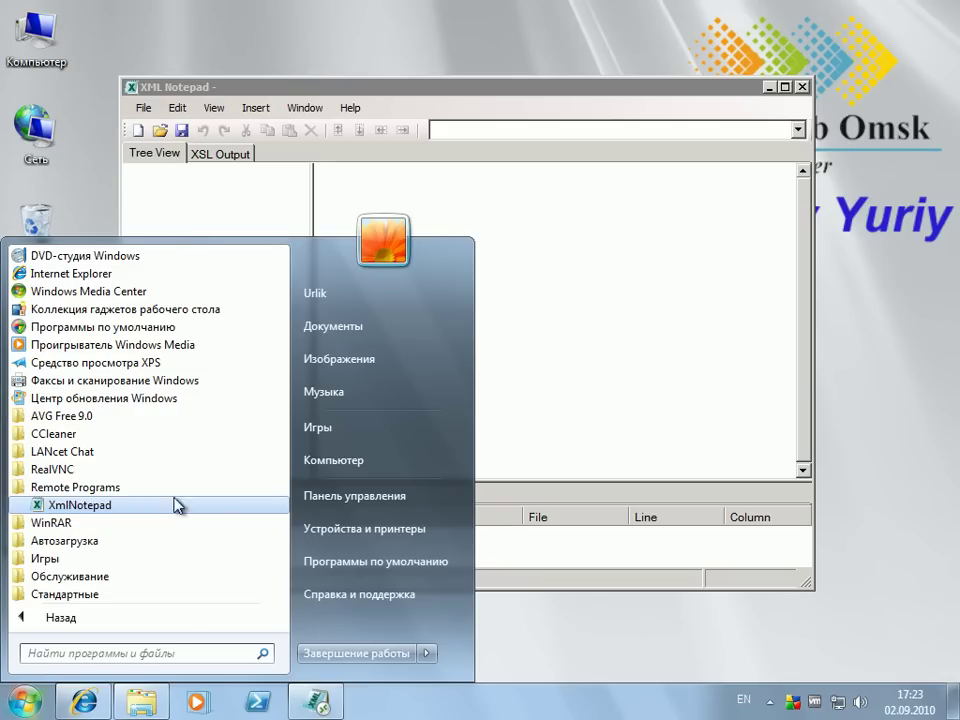
- Close XML Notepad on the client and uninstall the XmlNotepad program through Control Panel's Programs and Features
left_click(698, 281)
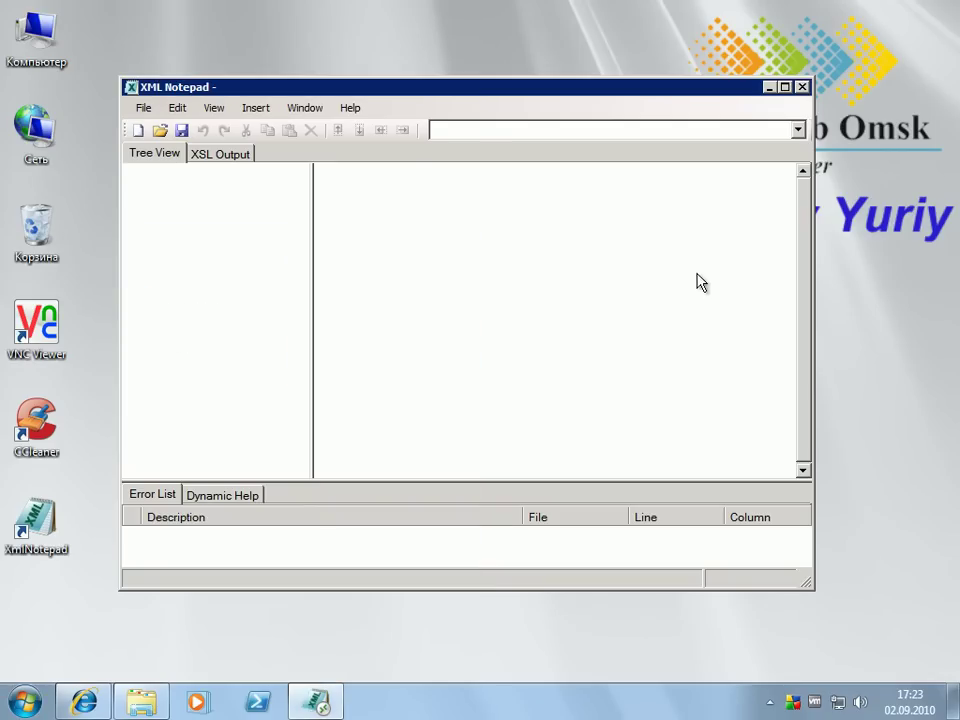
left_click(802, 87)
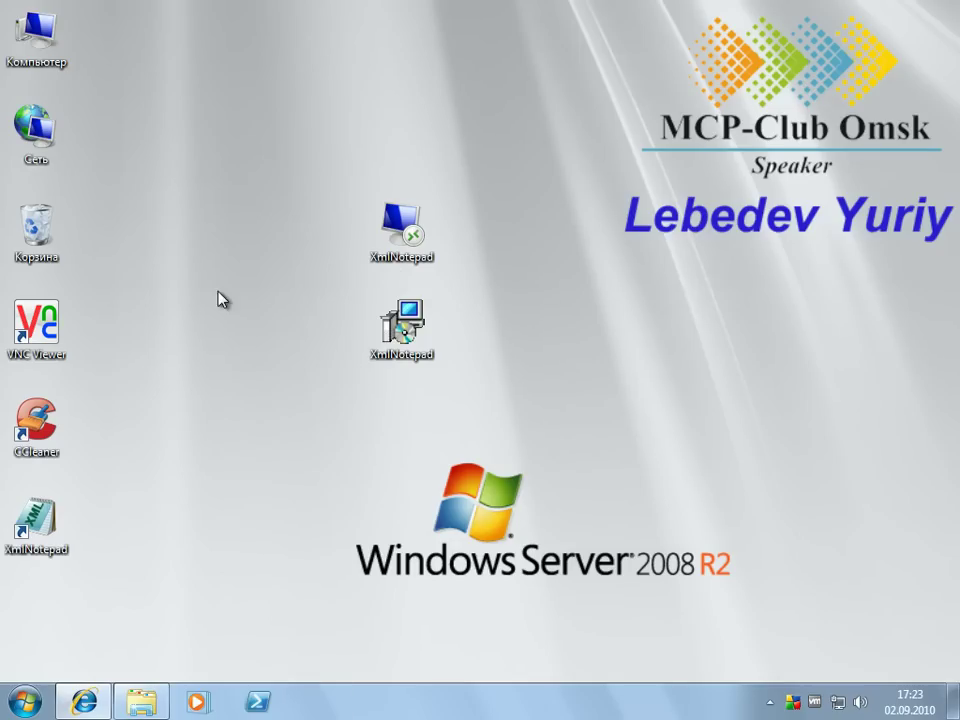
left_click(53, 701)
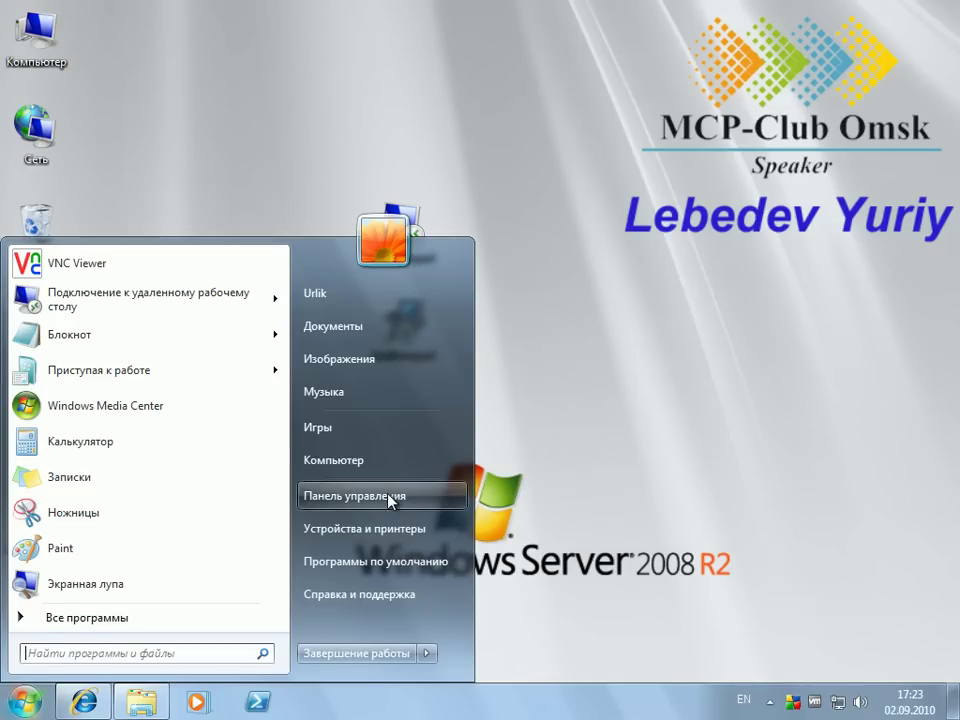
left_click(447, 496)
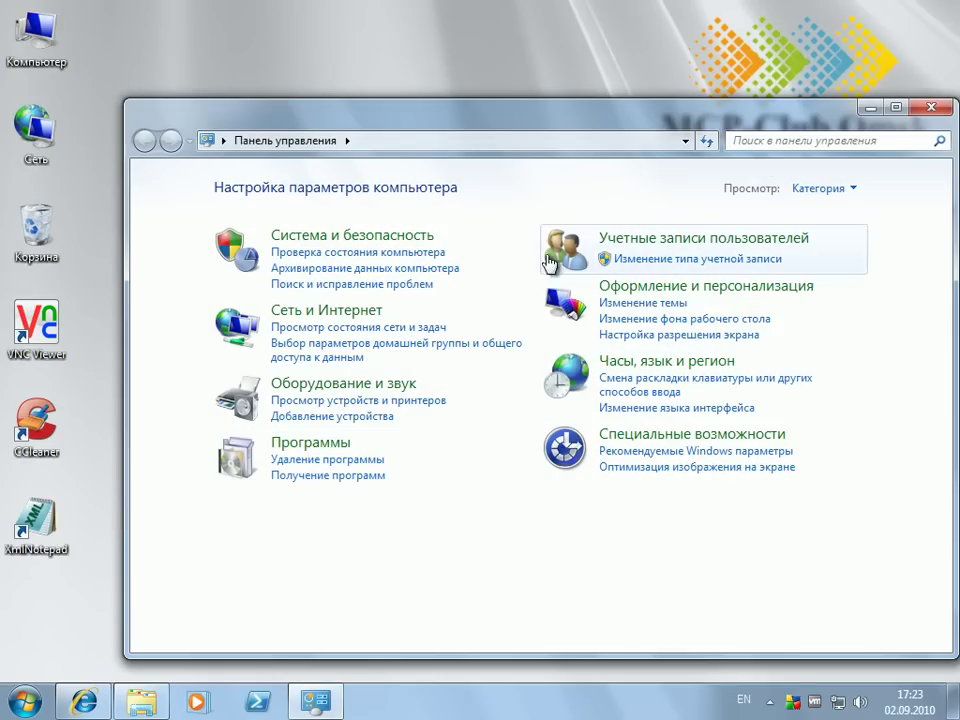
left_click(318, 444)
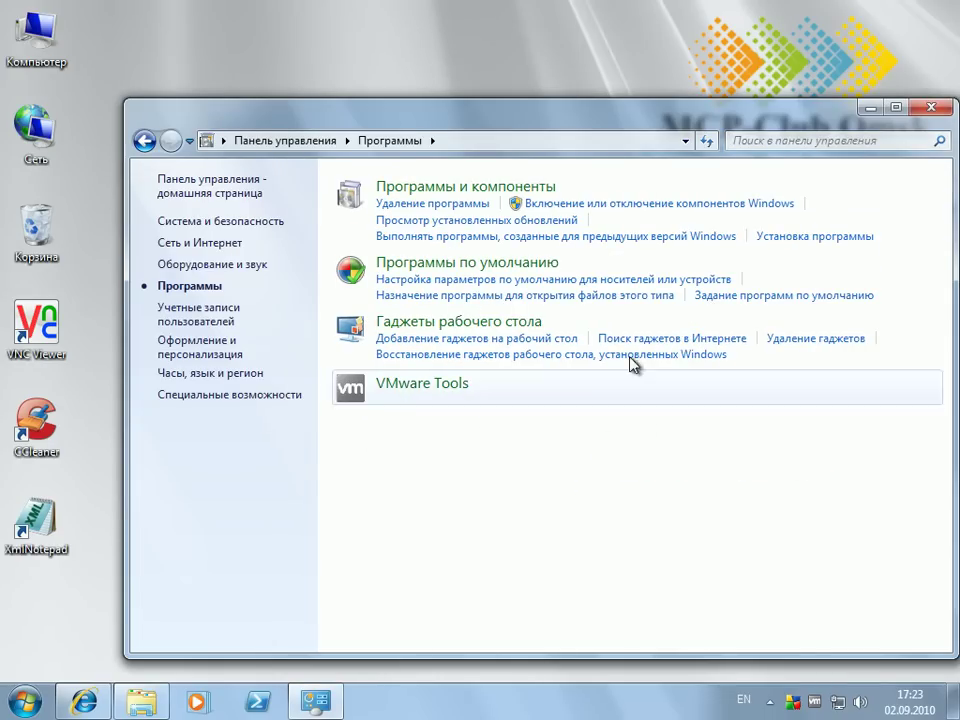
left_click(439, 205)
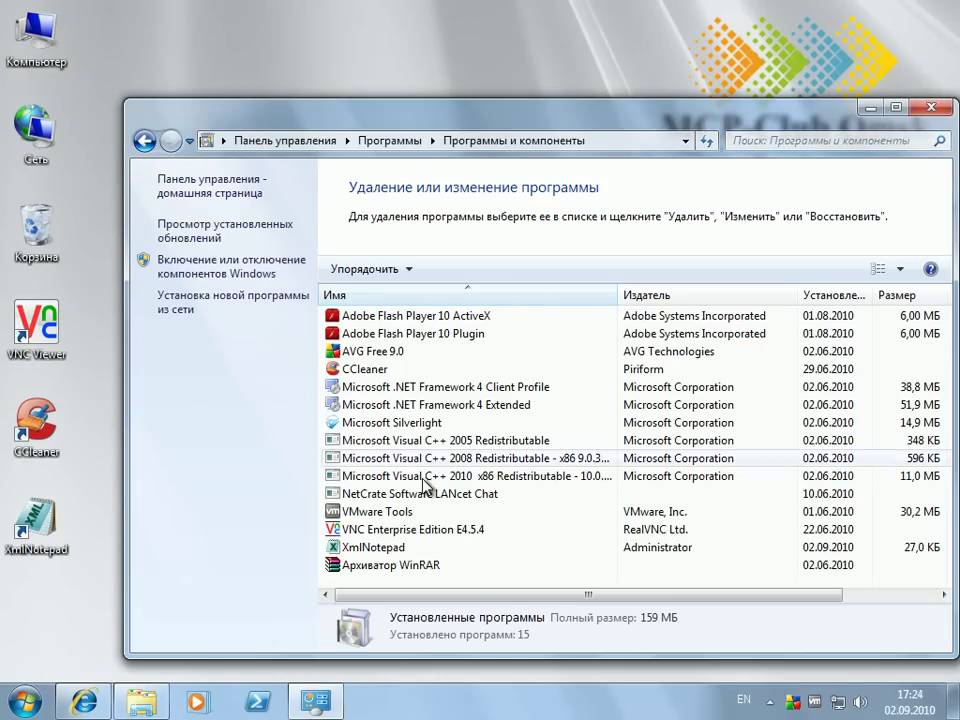
left_click(363, 551)
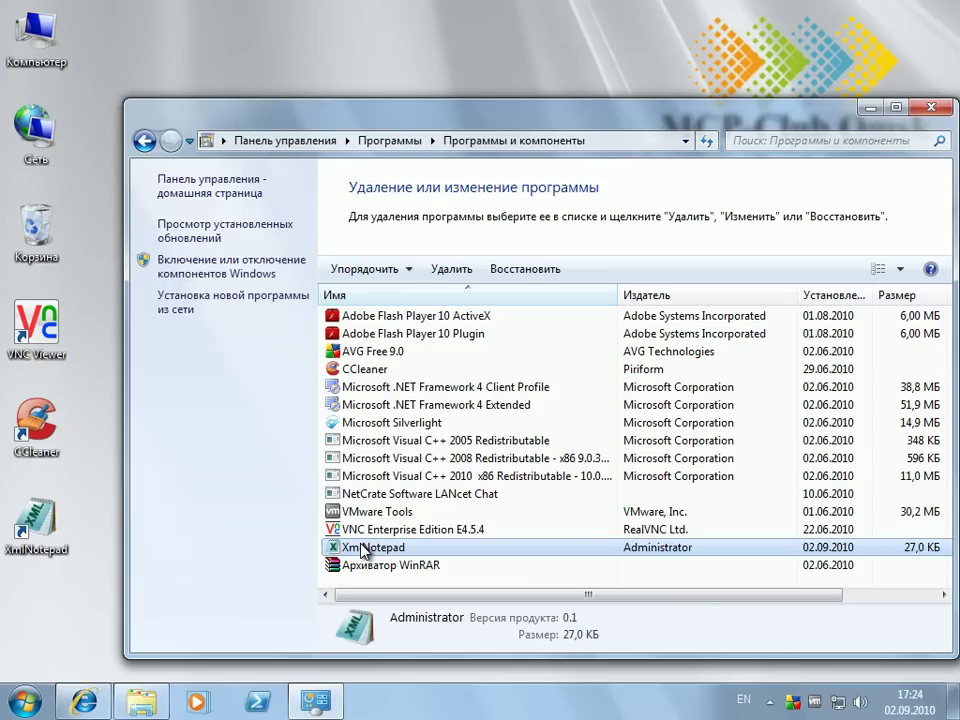
left_click(472, 265)
left_click(580, 349)
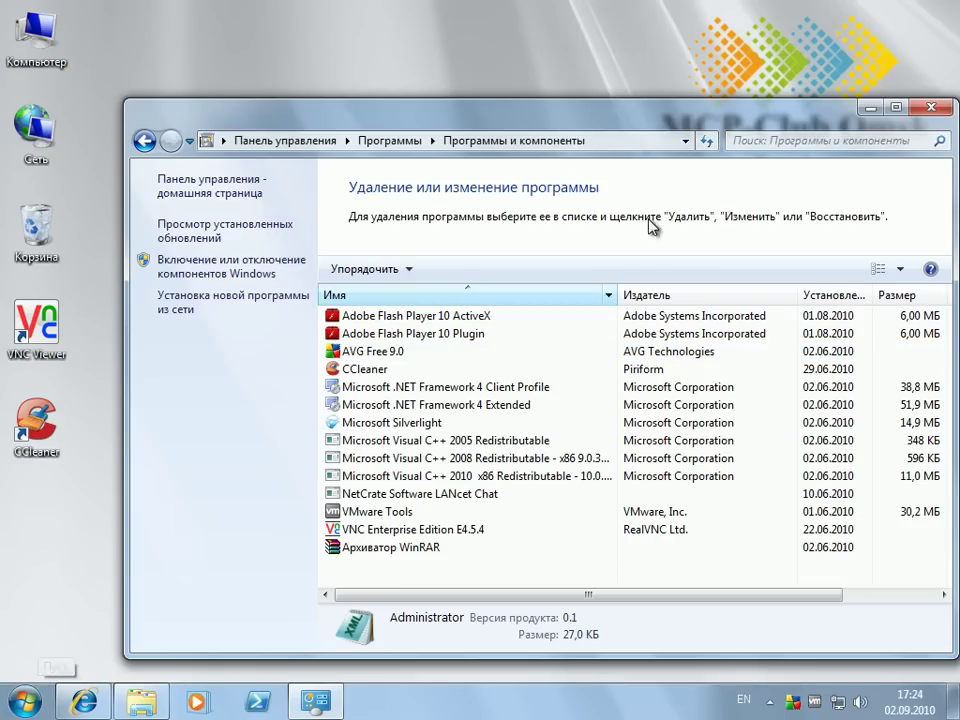
- Minimize the Control Panel window and check the desktop and the list of all programs for XmlNotepad and Remote Programs entries
left_click(869, 107)
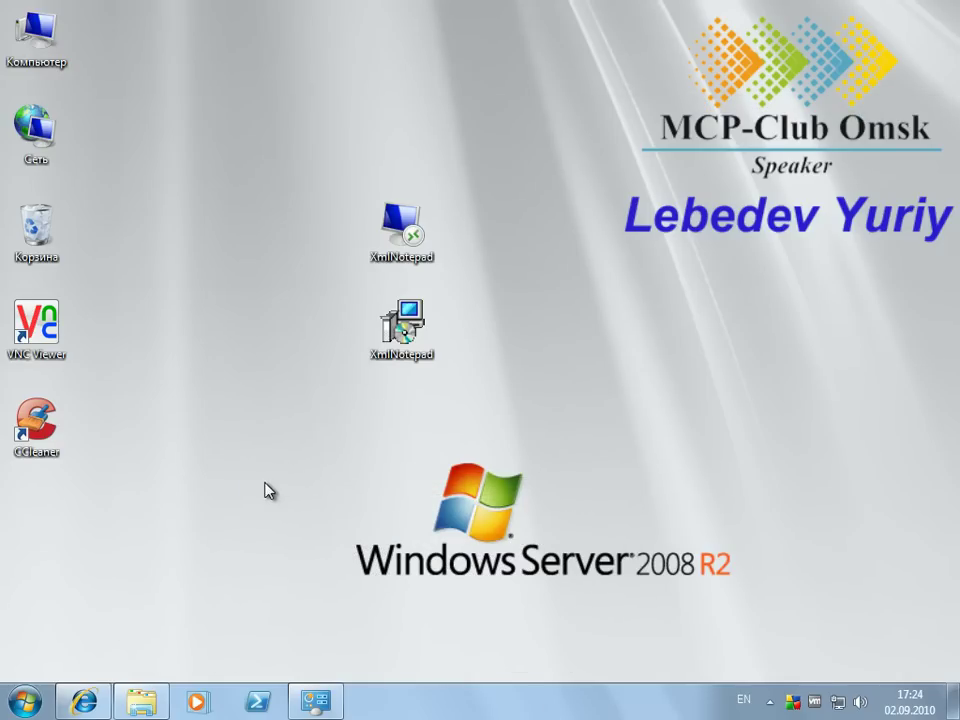
left_click(35, 703)
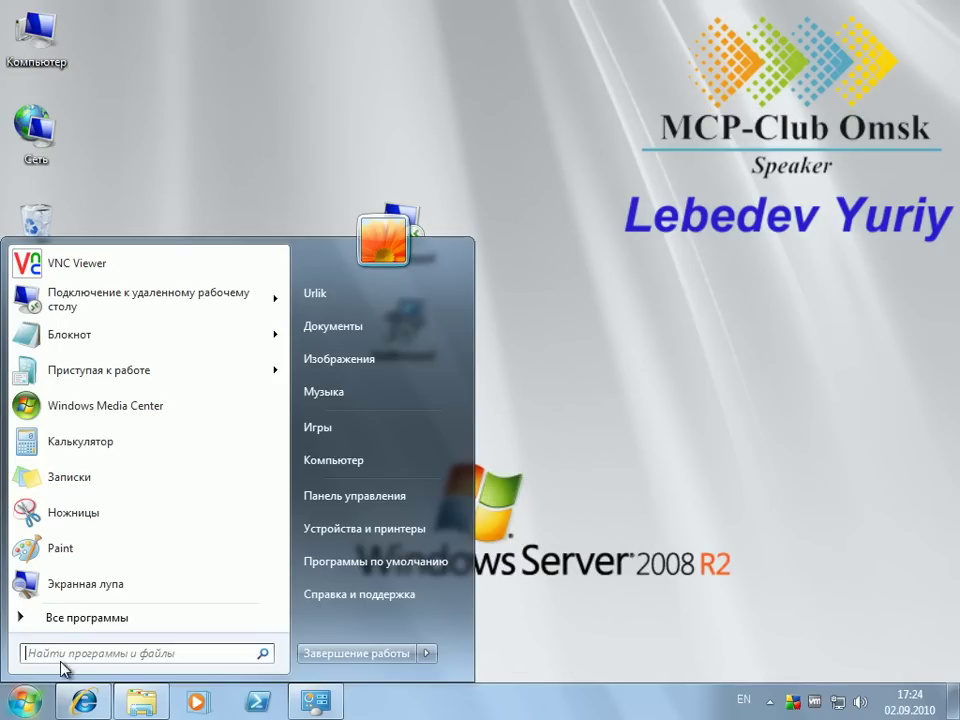
left_click(80, 619)
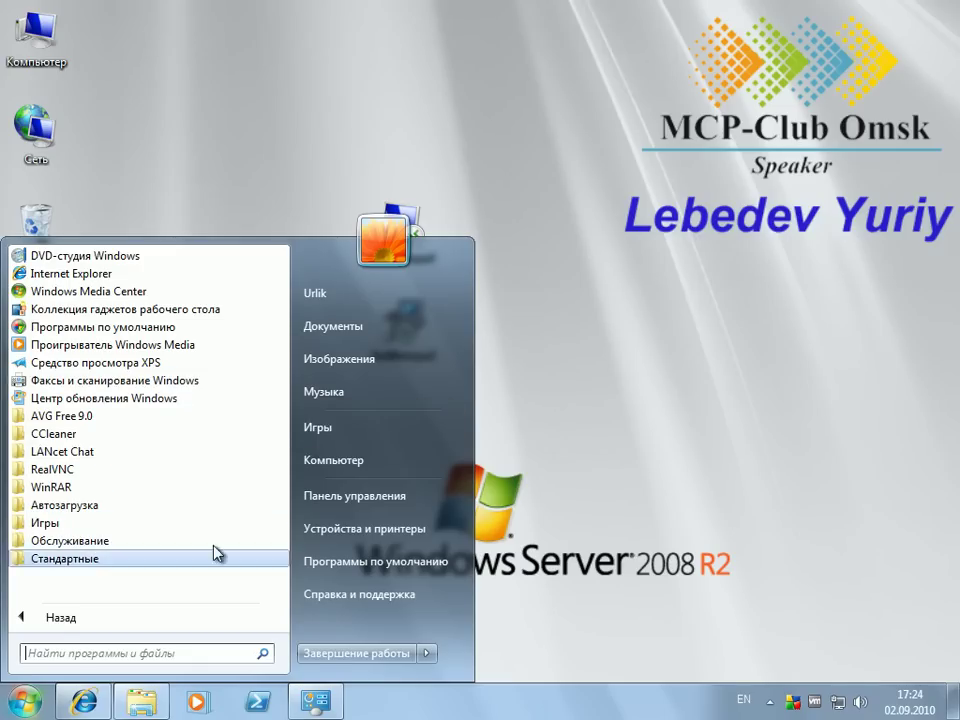
left_click(625, 372)
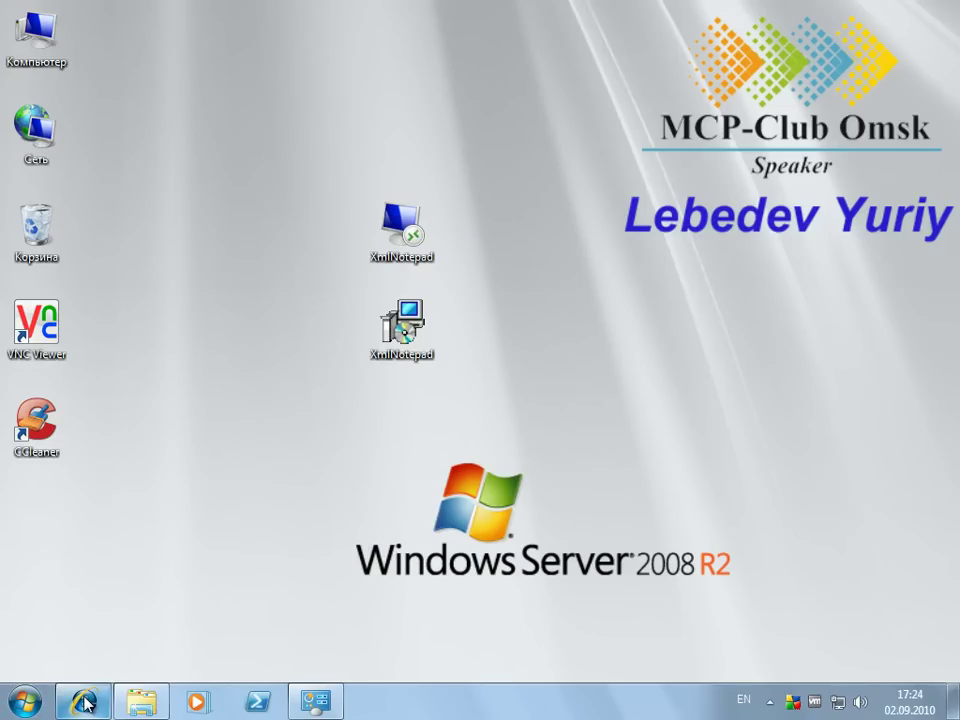
- Switch to the RemoteApp presentation in Internet Explorer
mouse_move(85, 702)
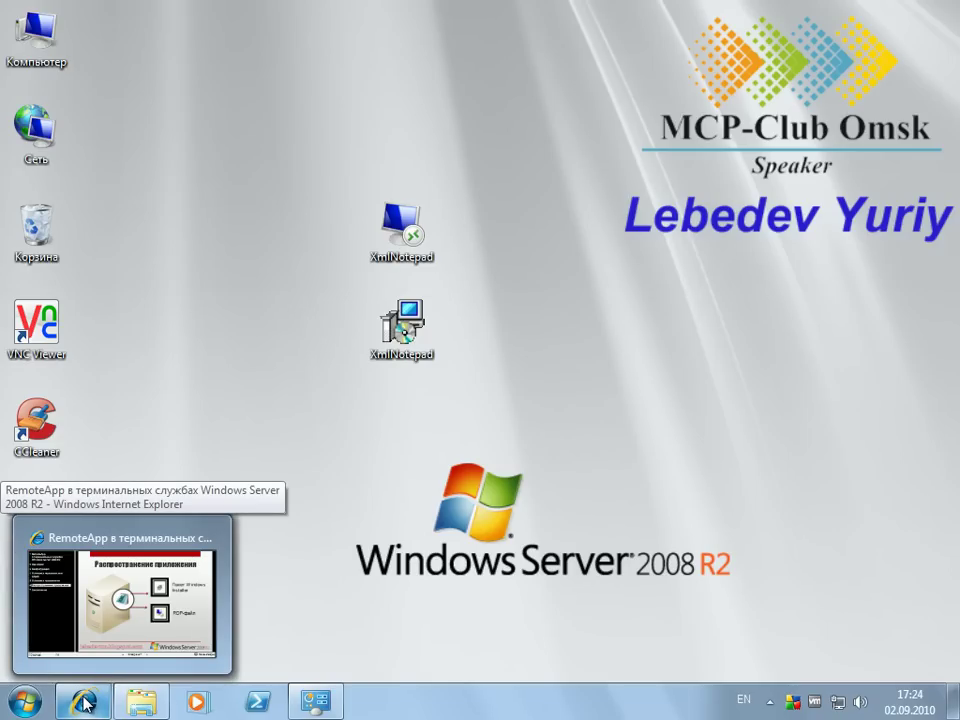
left_click(85, 702)
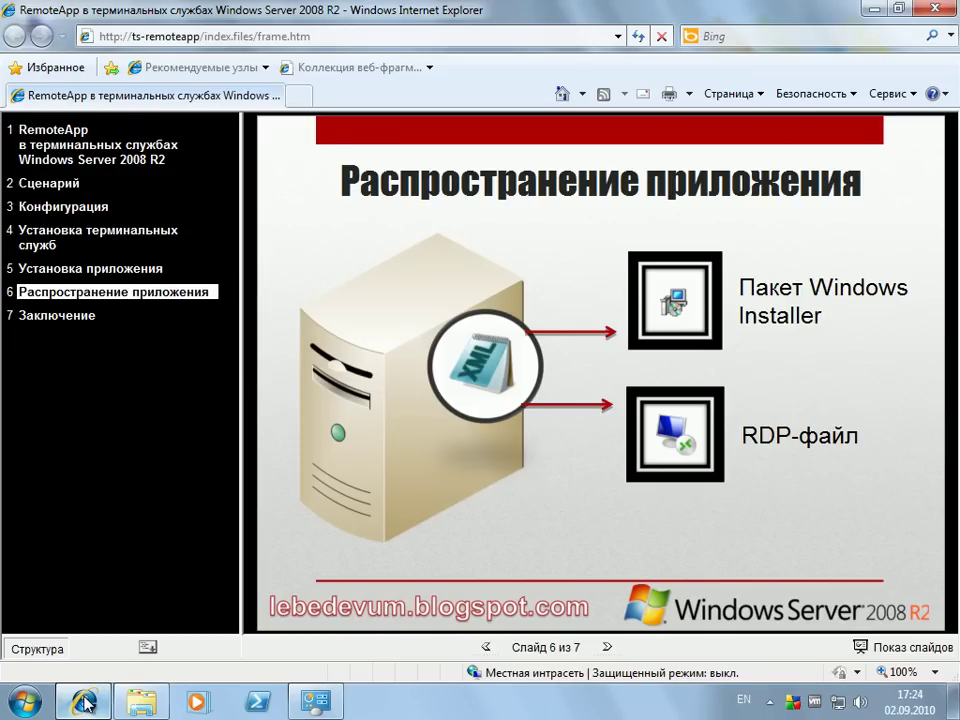